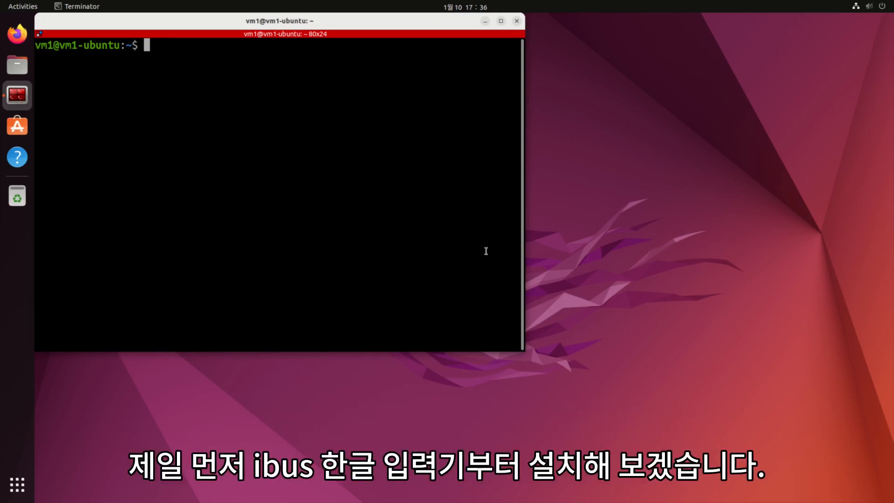
- Open Settings' Region & Language page and launch Manage Installed Languages
click(868, 10)
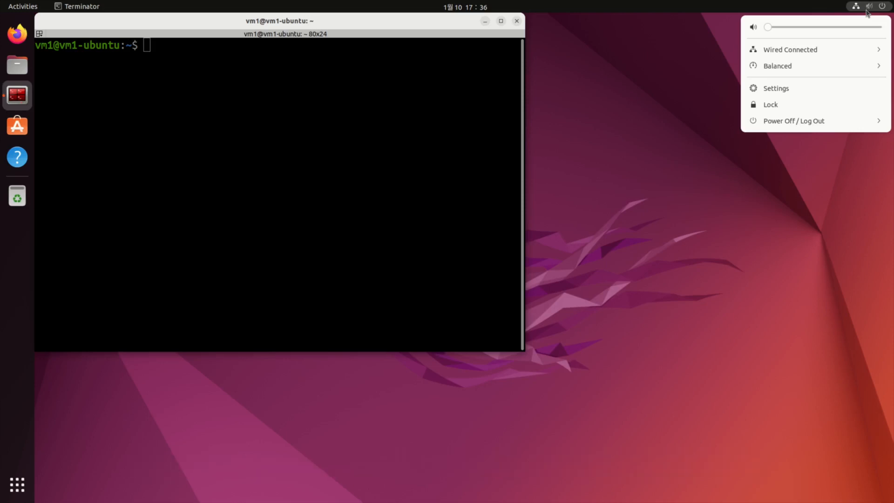
click(786, 90)
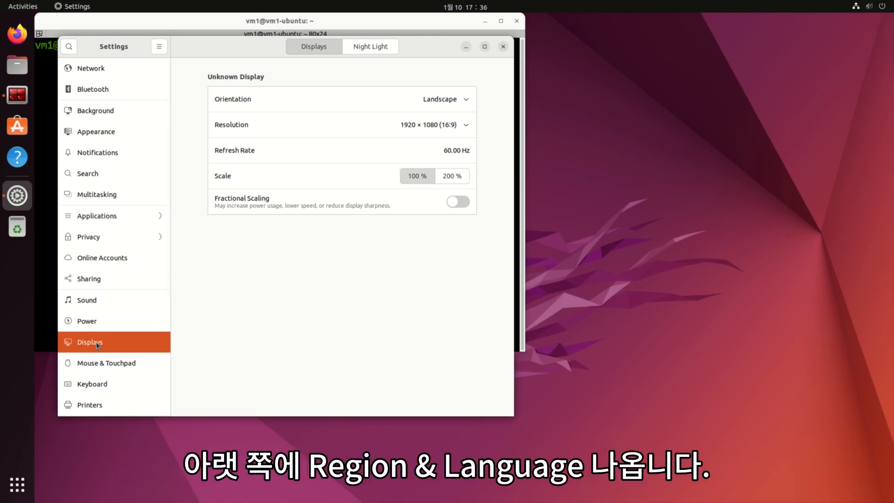
scroll(96, 342, down, 5)
click(95, 302)
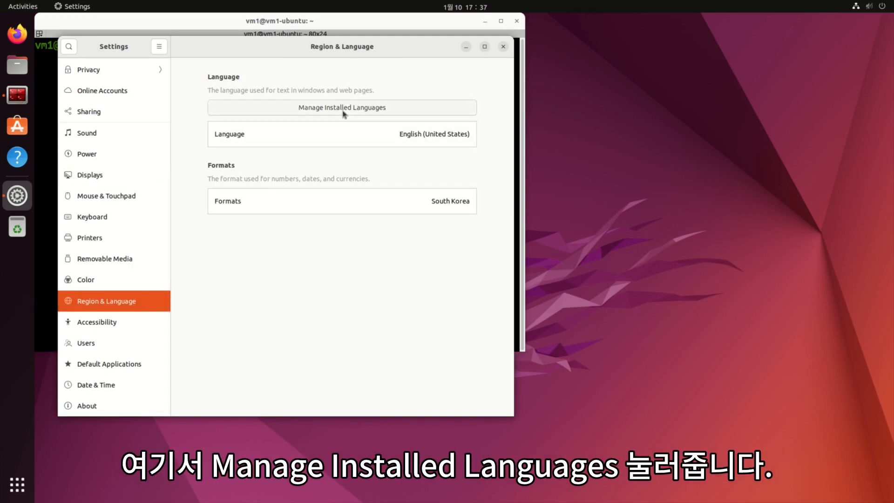
click(343, 111)
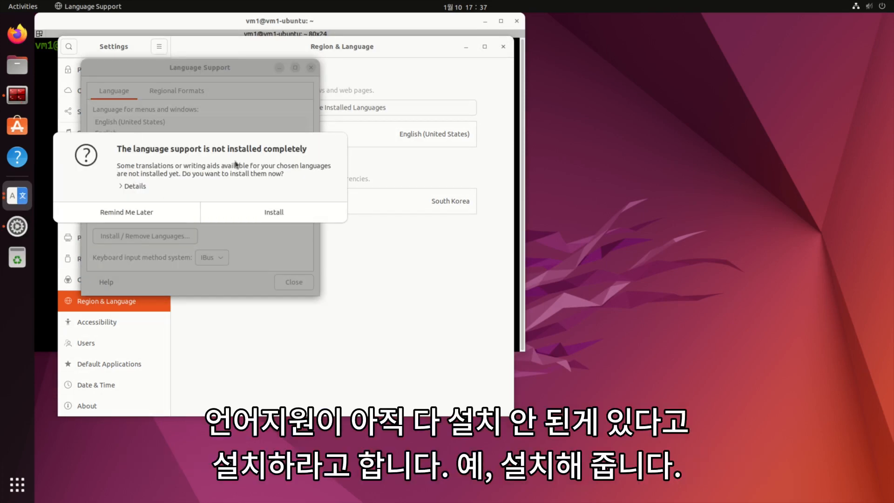
- Install the missing Korean language support, authenticate with the account password, and show the download details
click(275, 214)
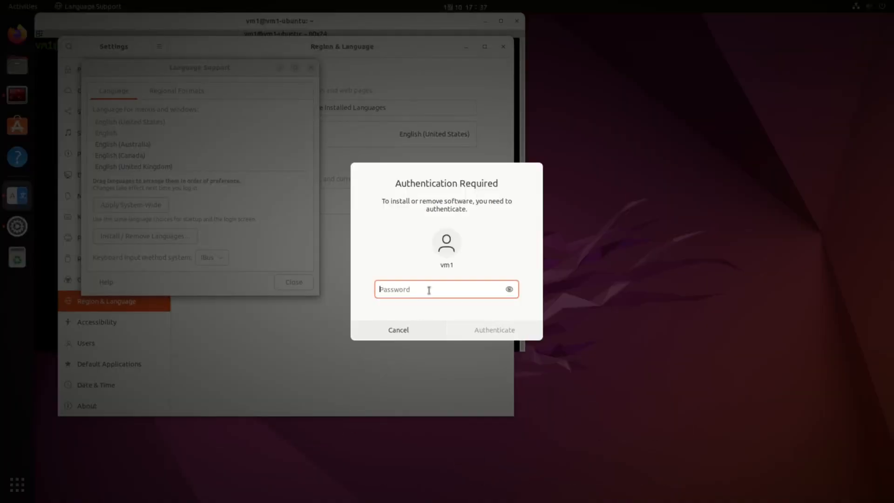
text(••••)
click(491, 330)
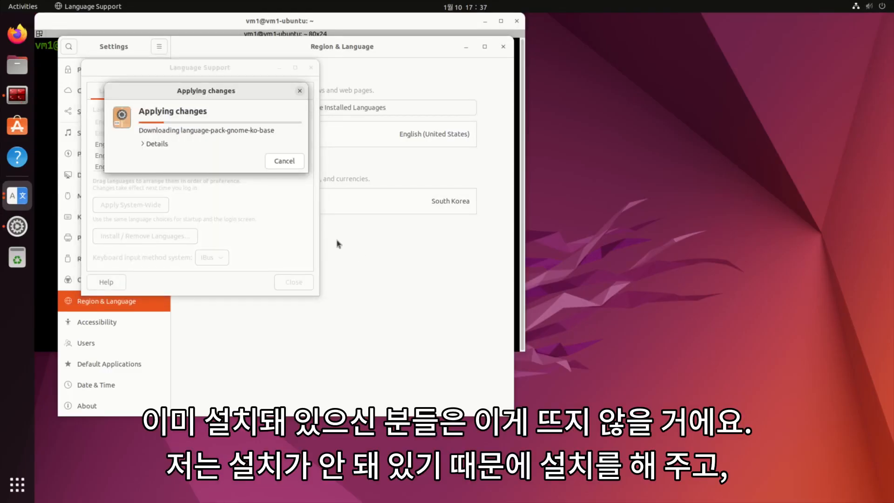
click(144, 145)
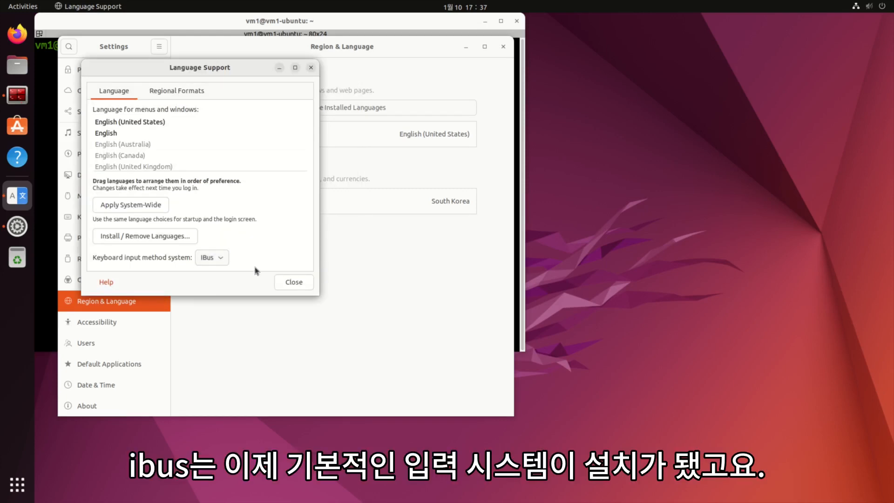
- Close Language Support and log out of the GNOME session
click(292, 283)
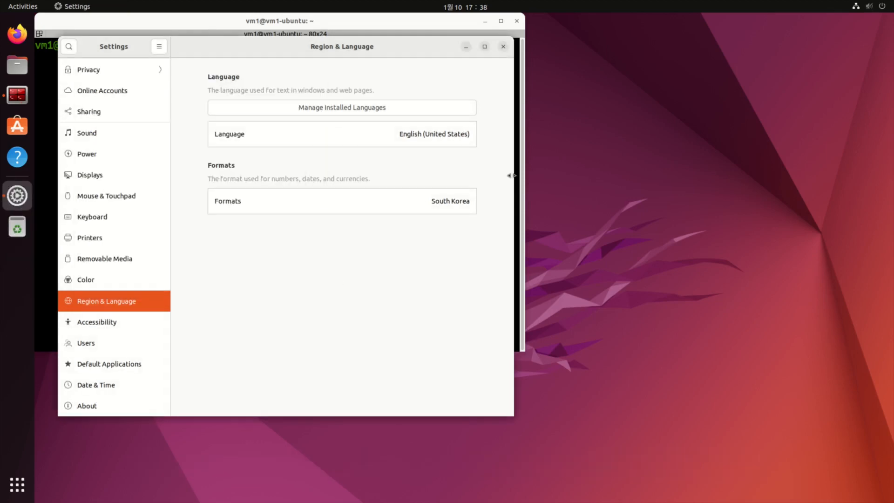
click(876, 10)
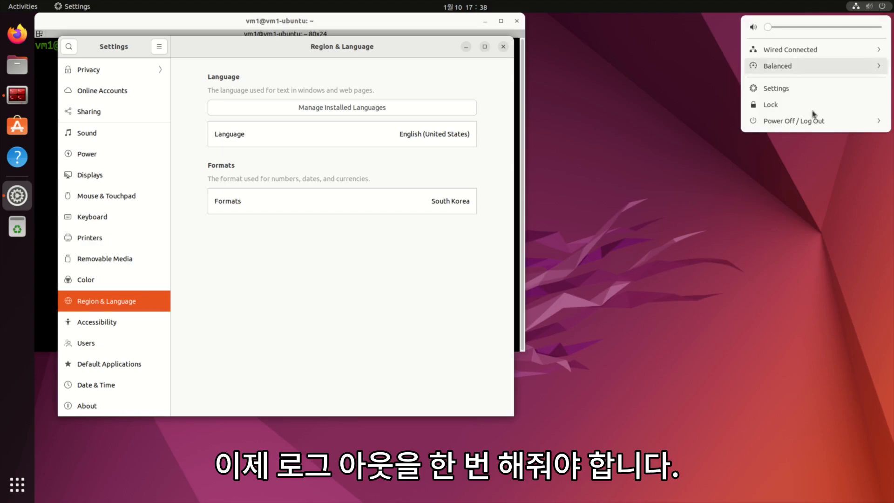
click(816, 122)
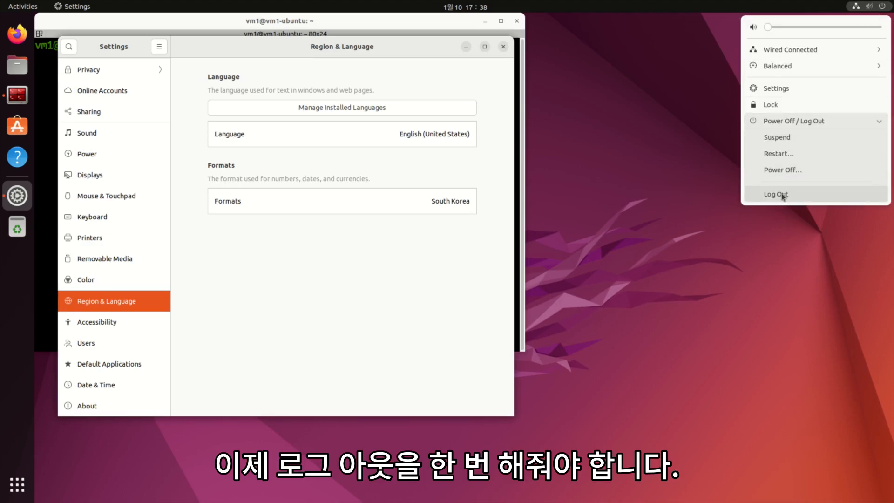
click(784, 195)
click(511, 282)
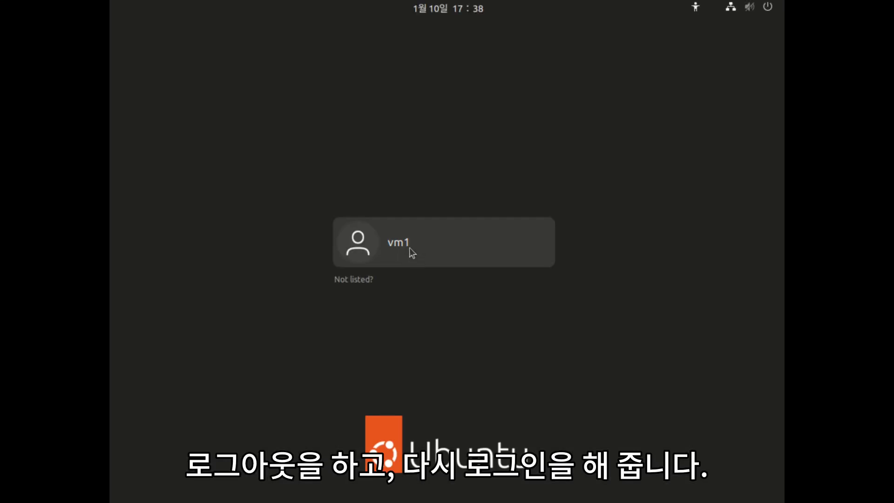
- Log back in to the user account with its password
click(409, 247)
text(****)
key(Return)
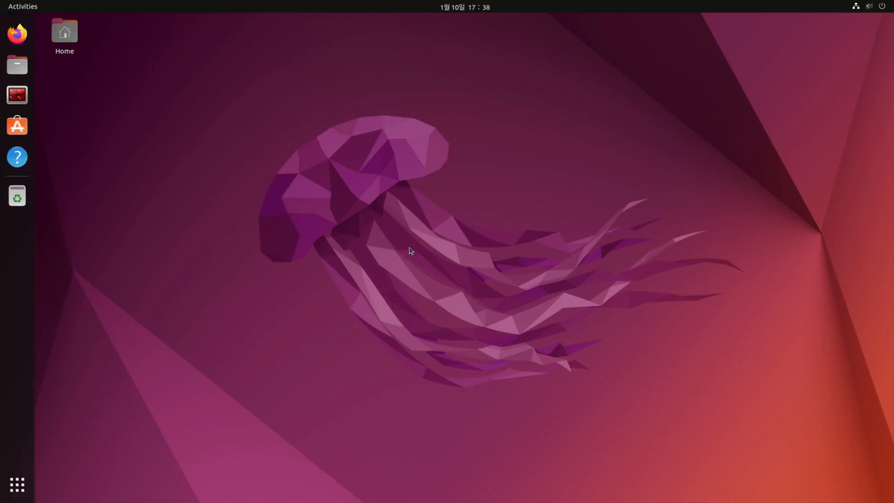
click(876, 7)
- Add Korean (Hangul) under Input Sources on Settings' Keyboard page
click(799, 87)
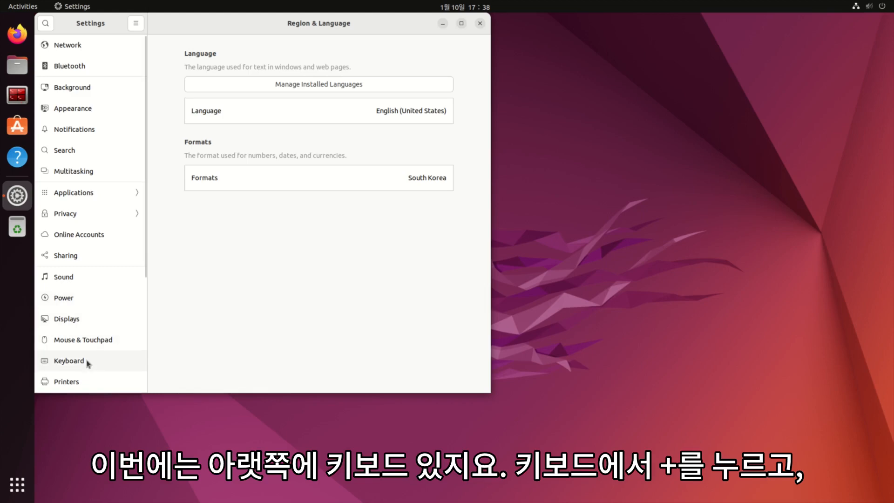
click(88, 363)
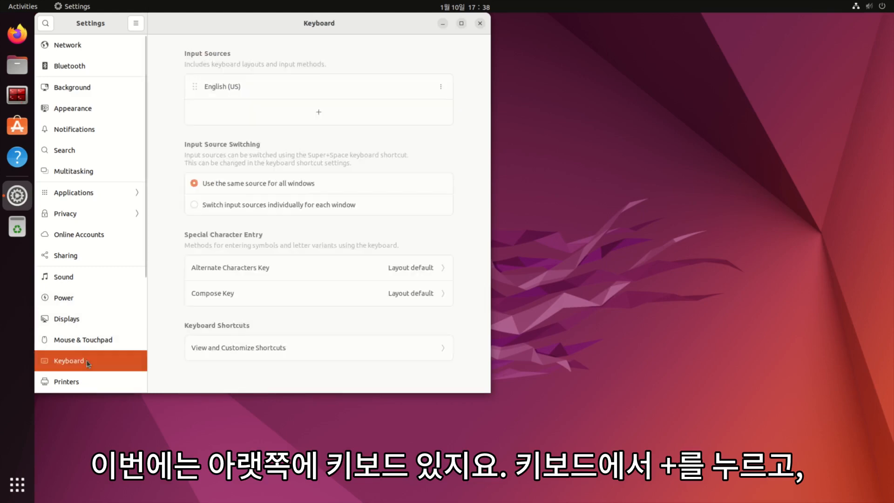
click(316, 120)
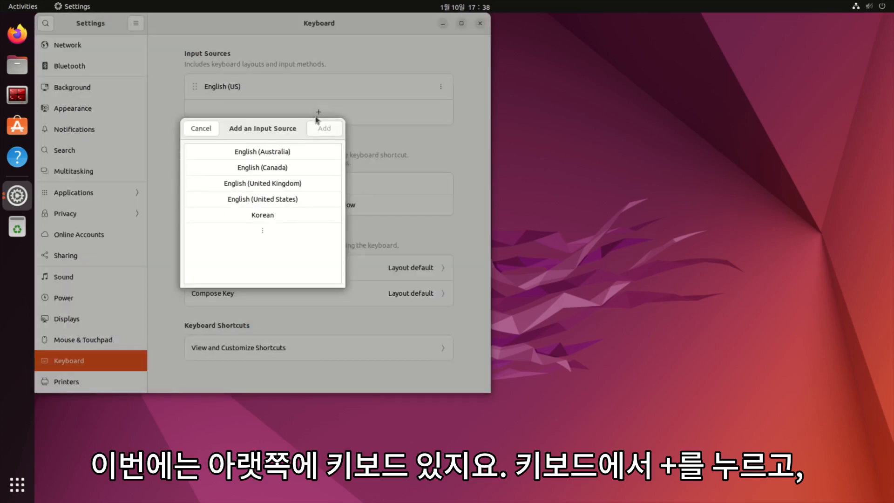
click(263, 217)
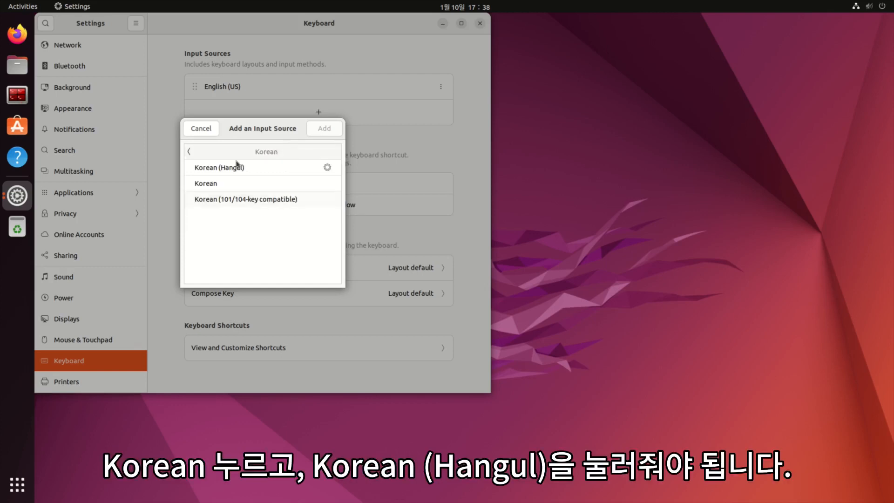
click(223, 169)
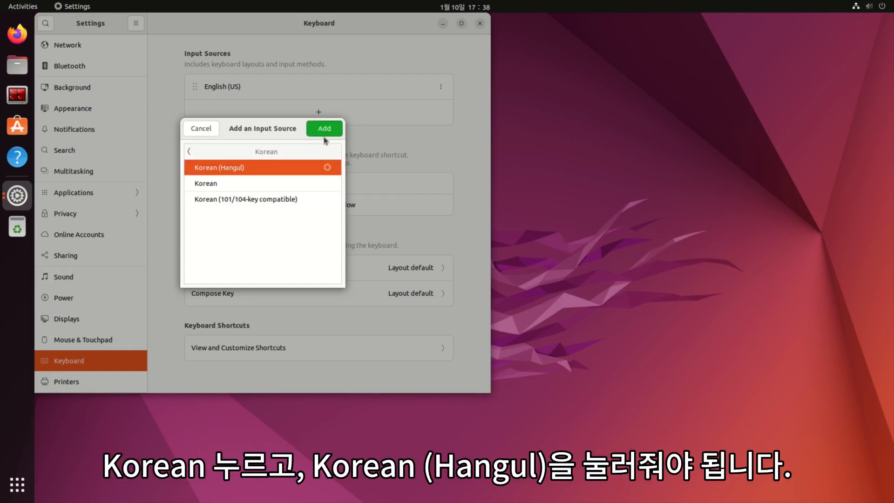
click(326, 131)
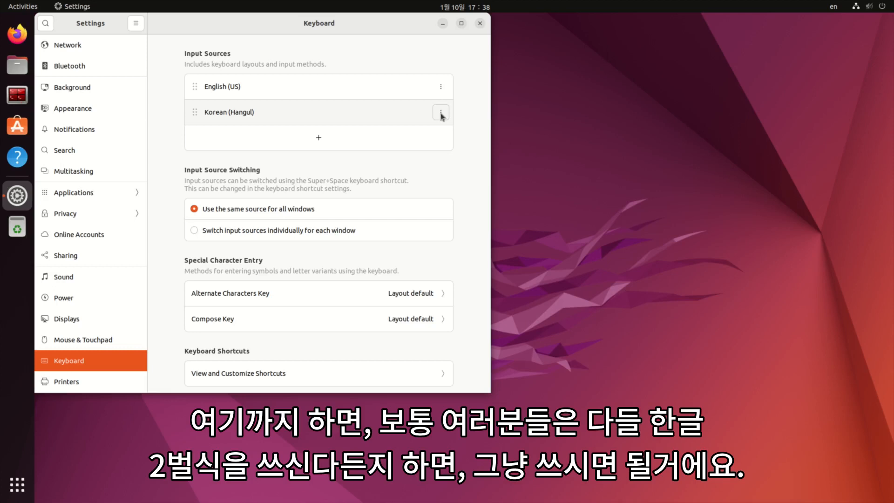
- Open Korean (Hangul) preferences, choose the Sebeolsik 390 layout and remove Hangul from the toggle keys
click(441, 112)
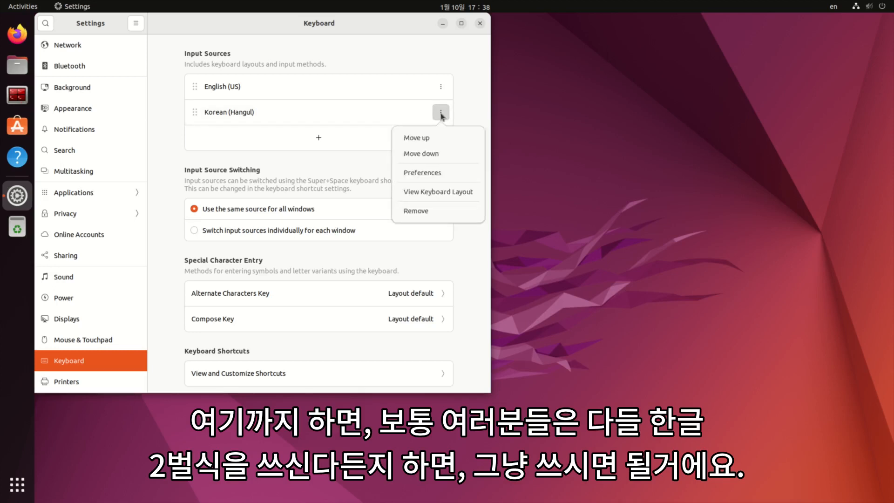
click(427, 174)
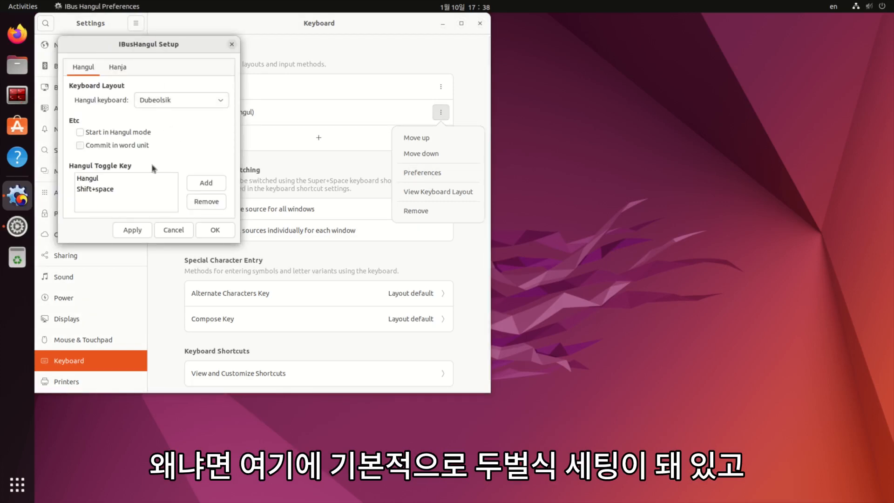
click(118, 67)
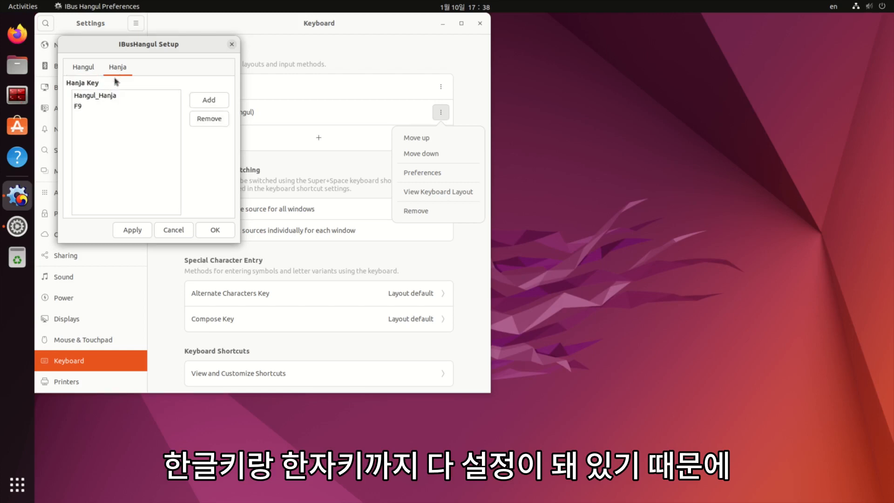
click(96, 70)
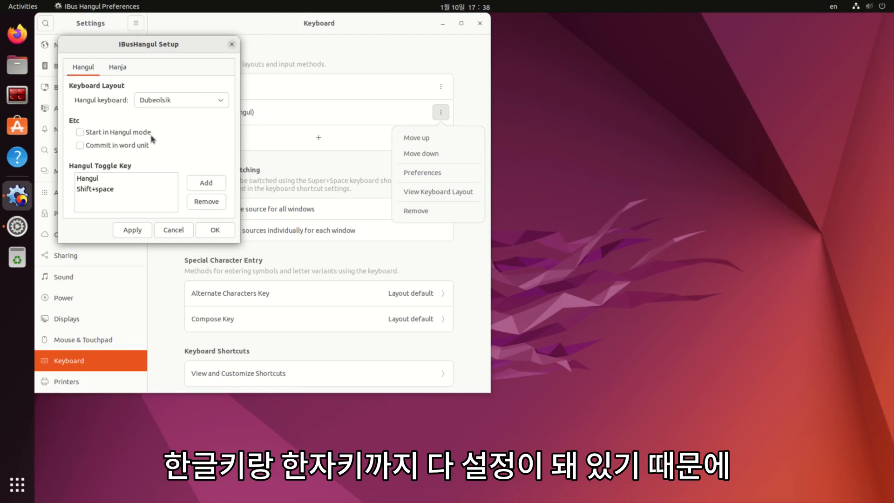
click(179, 105)
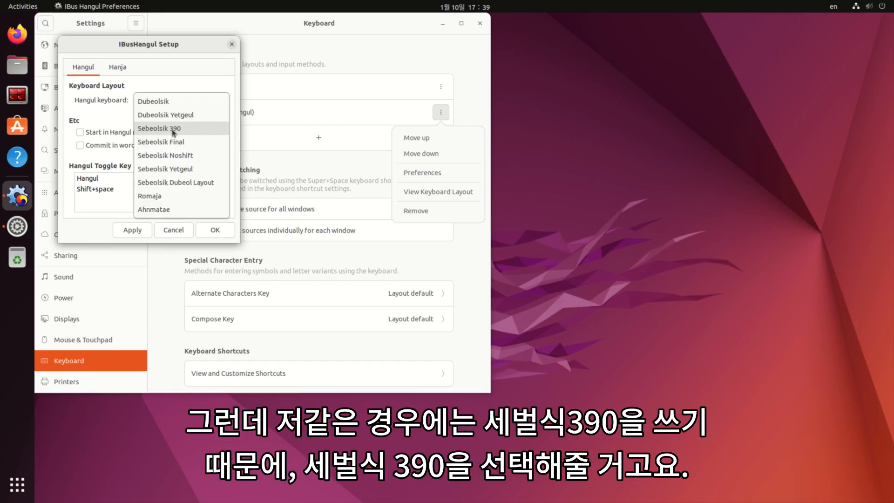
click(173, 132)
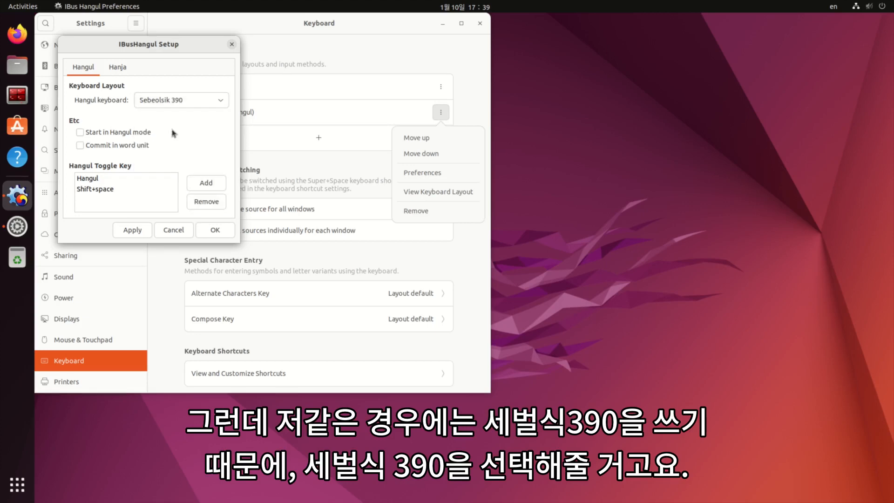
click(119, 179)
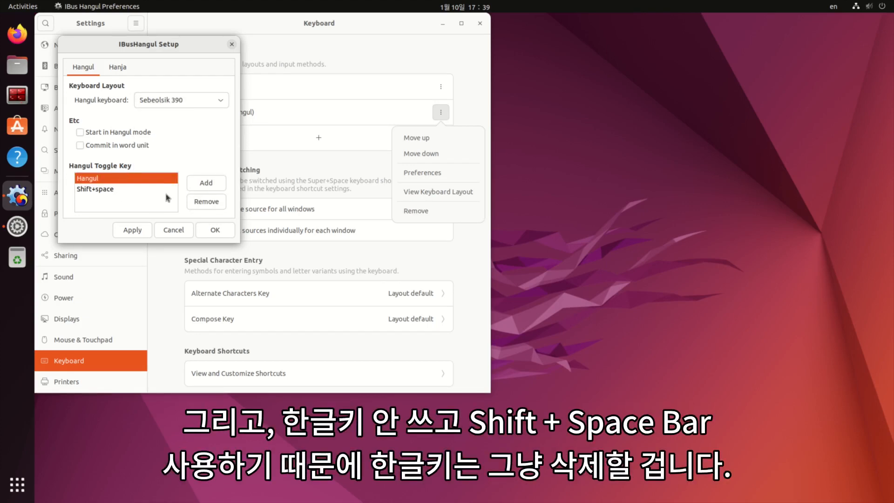
click(206, 204)
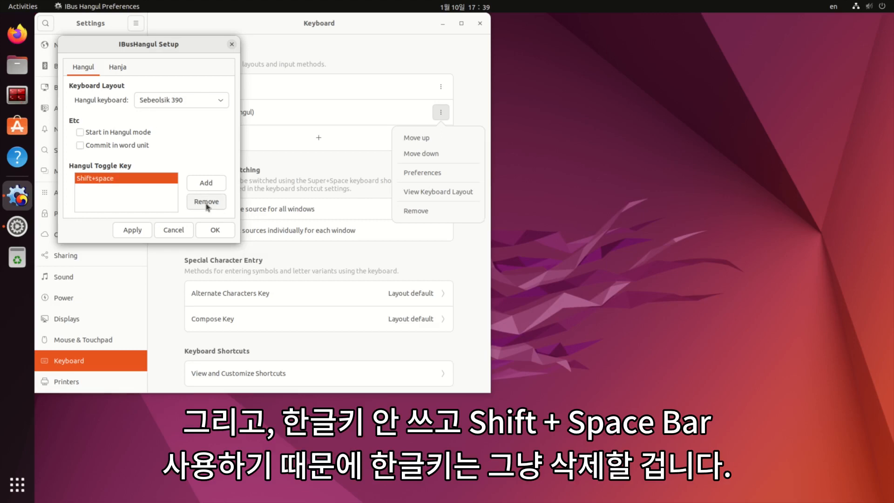
- Remove Hangul_Hanja from the Hanja keys, keeping F9, and save the preferences
click(118, 68)
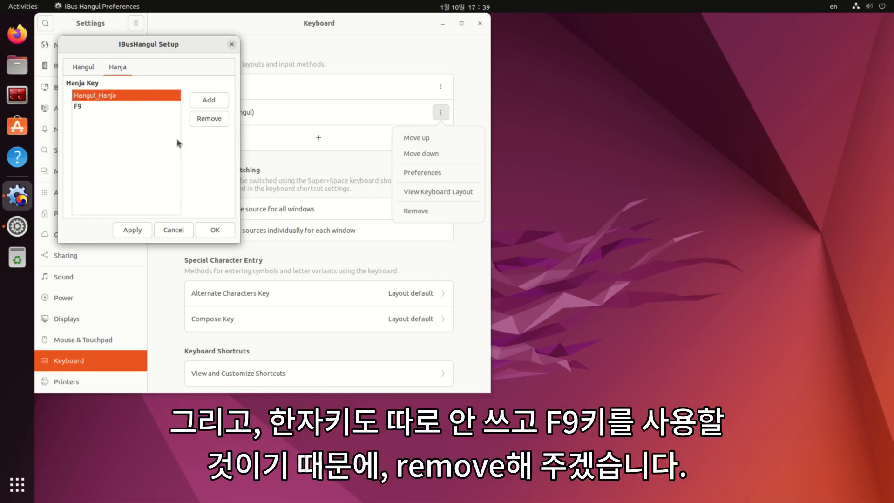
click(204, 123)
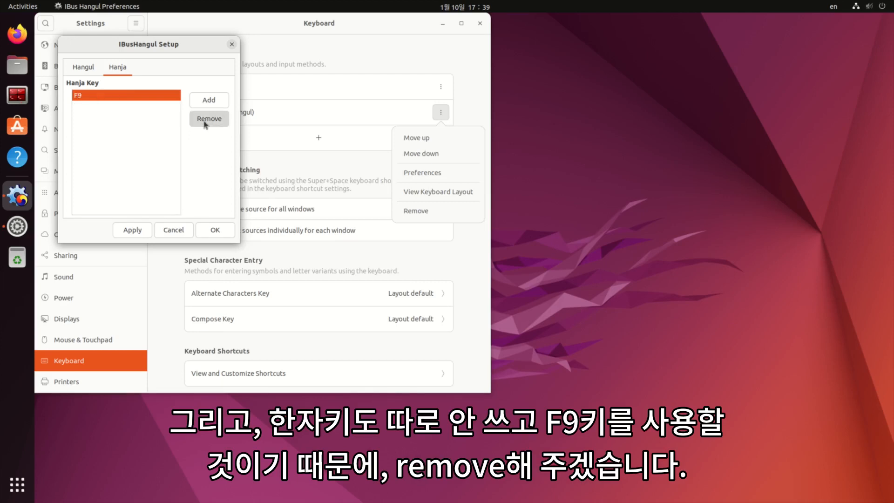
click(80, 70)
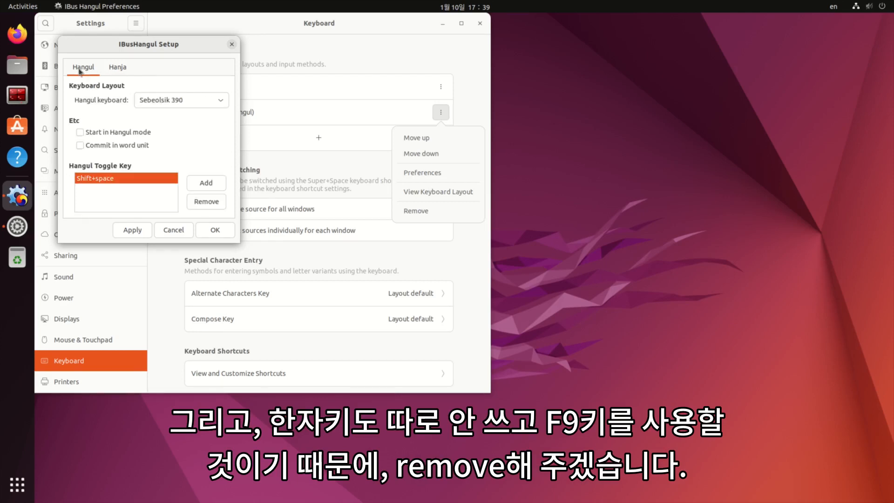
click(215, 231)
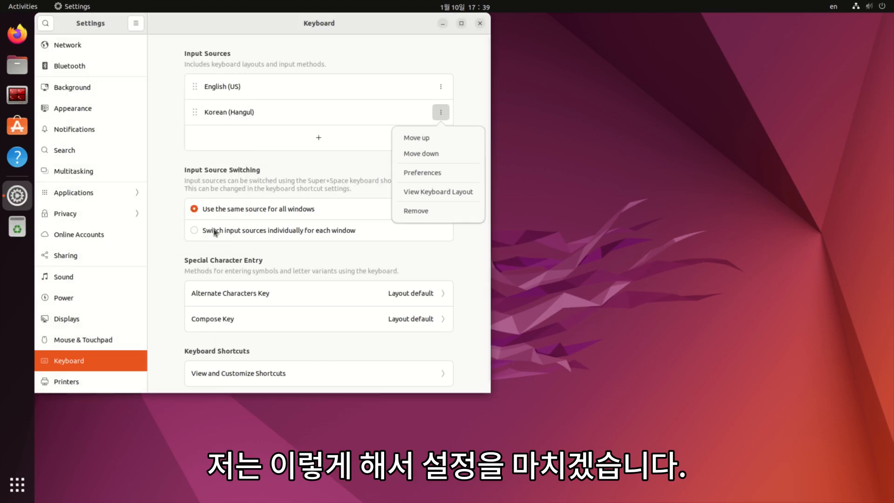
- Dismiss the Korean (Hangul) options and log out of the session
click(476, 112)
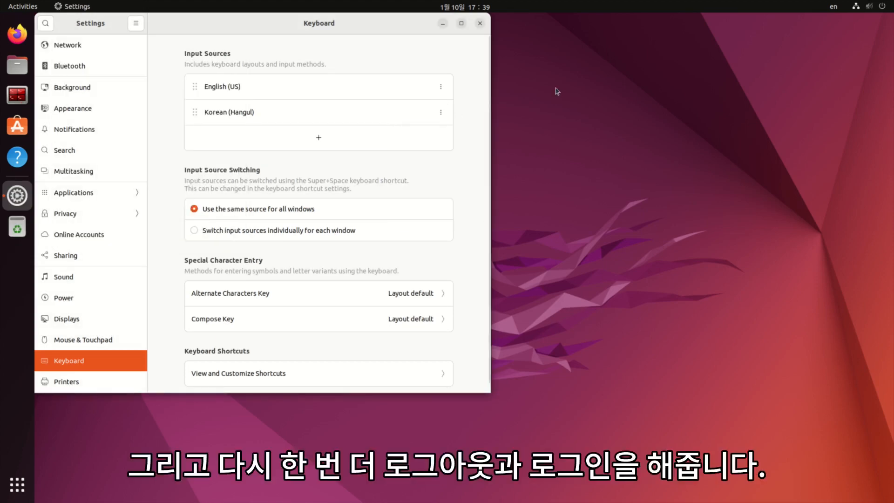
click(866, 10)
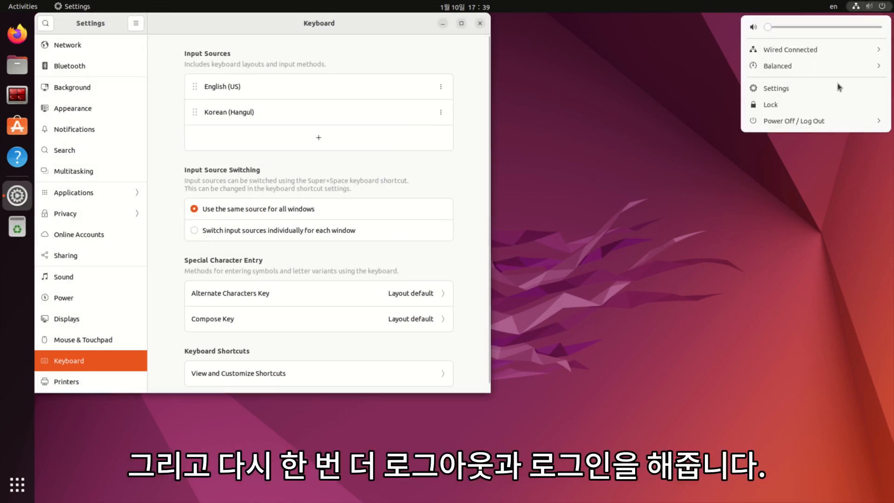
click(817, 121)
click(772, 195)
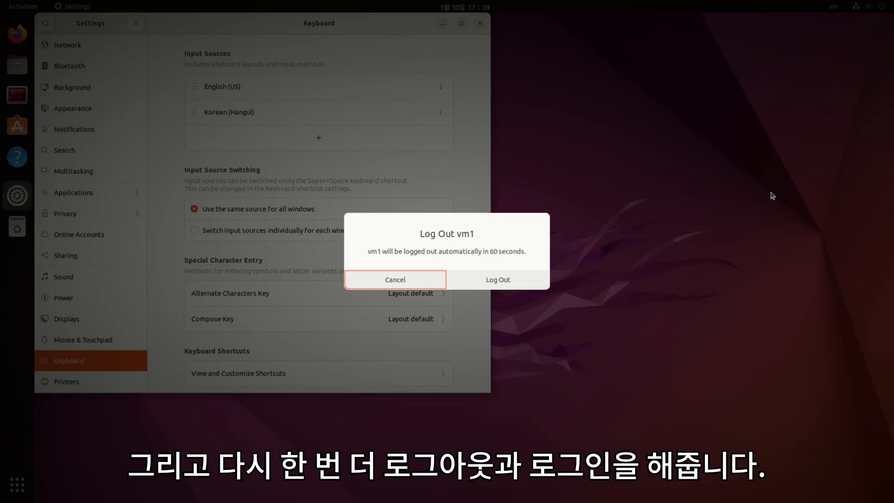
click(507, 278)
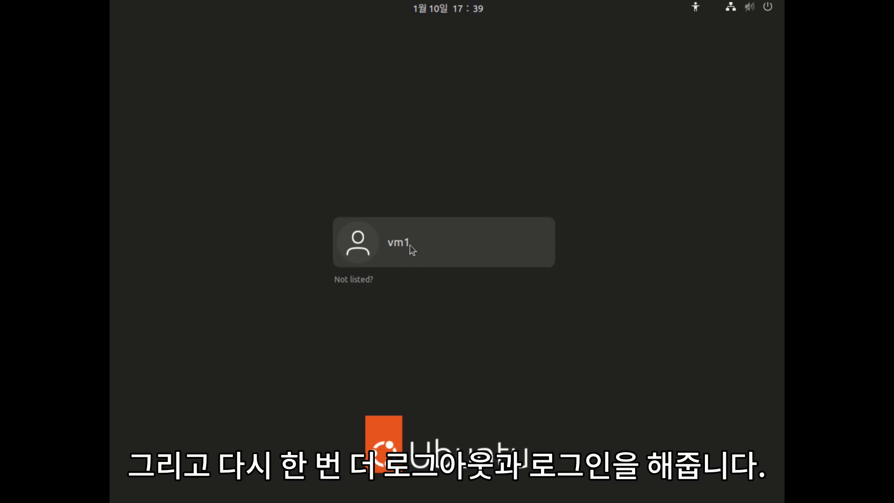
- Sign back in with the account password and open a Terminator terminal with Ctrl+Alt+T
click(410, 246)
text(1234)
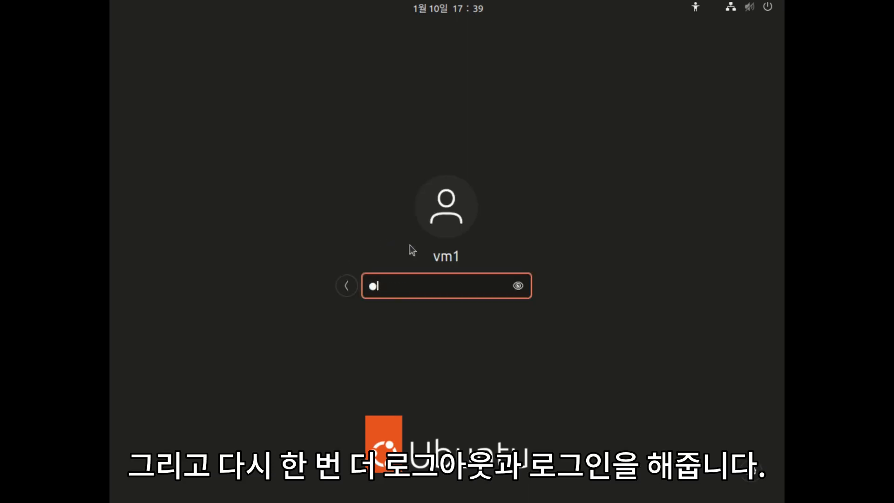
key(Return)
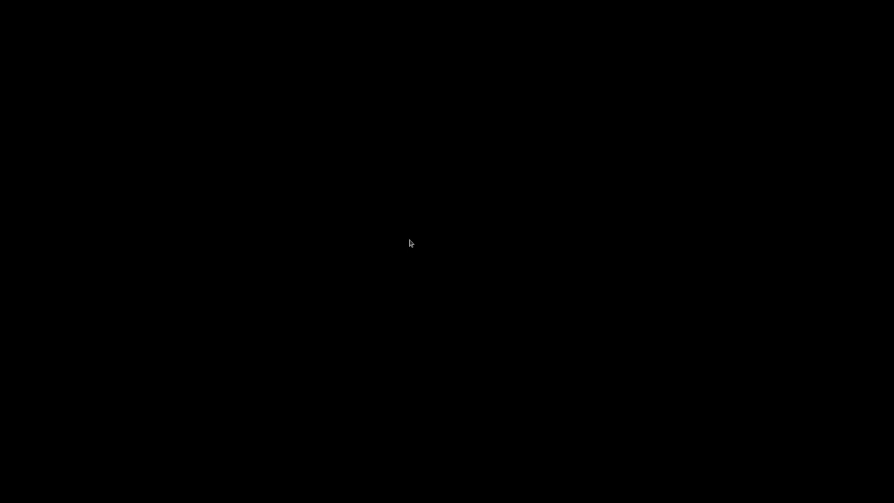
key(ctrl+alt+t)
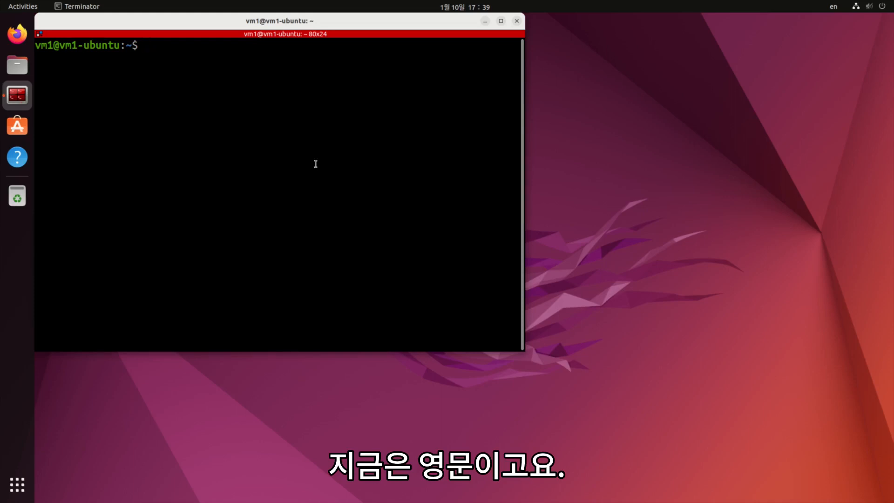
- Switch to Korean (Hangul), cycle sources with Super+Space, and type 'abcd 한글' at the prompt
click(842, 9)
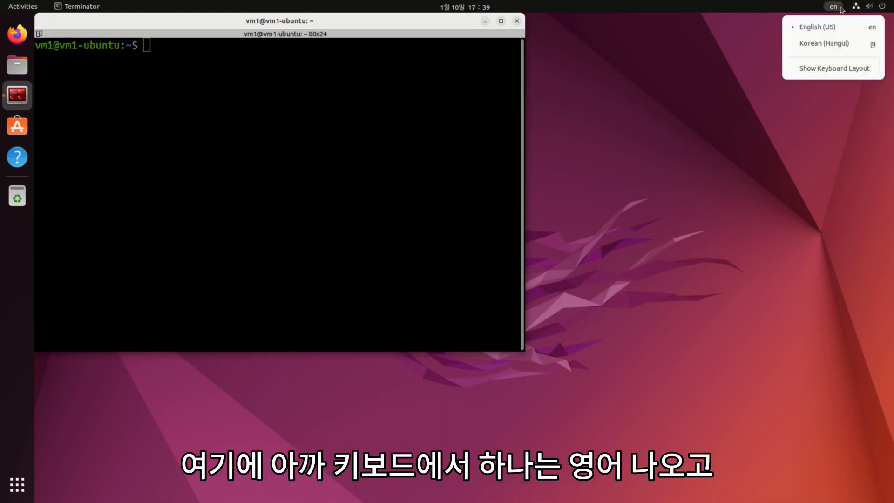
click(810, 46)
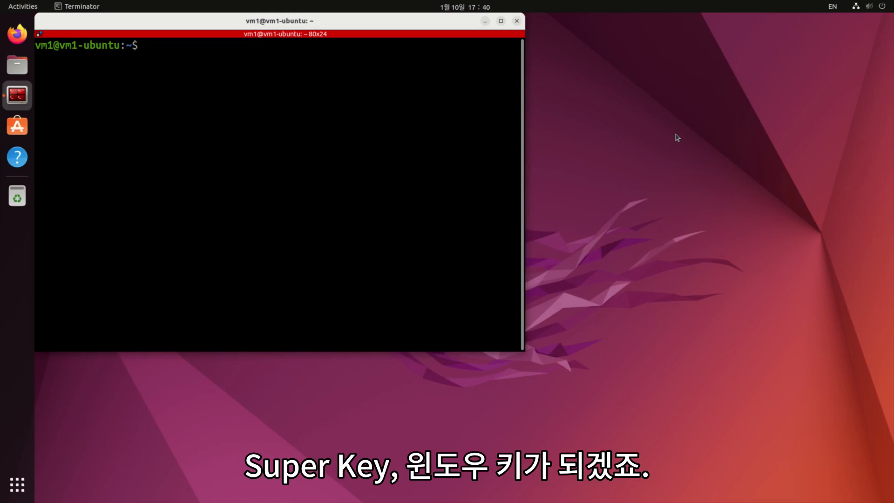
key(super+space)
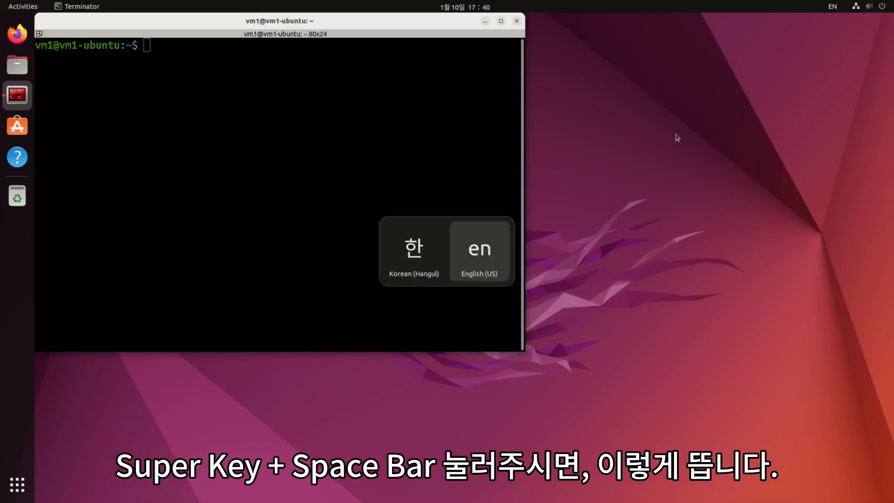
key(super+space)
key(super+space)
key(super+space)
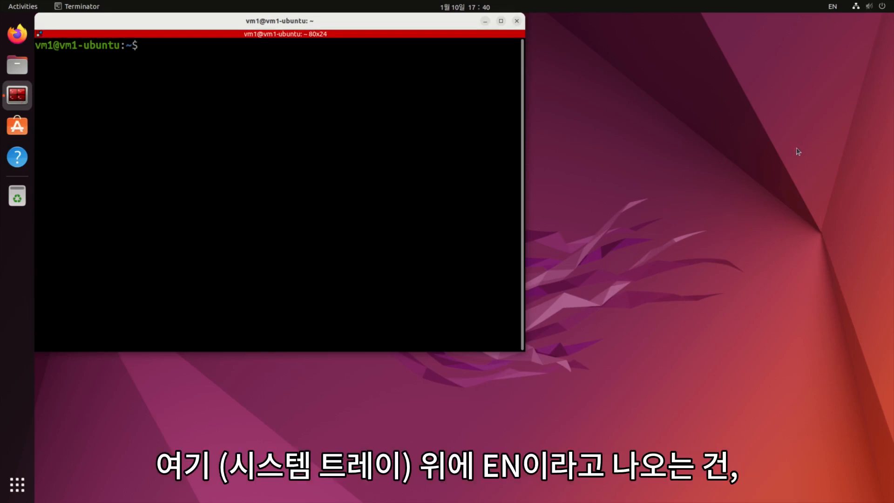
text(abcd)
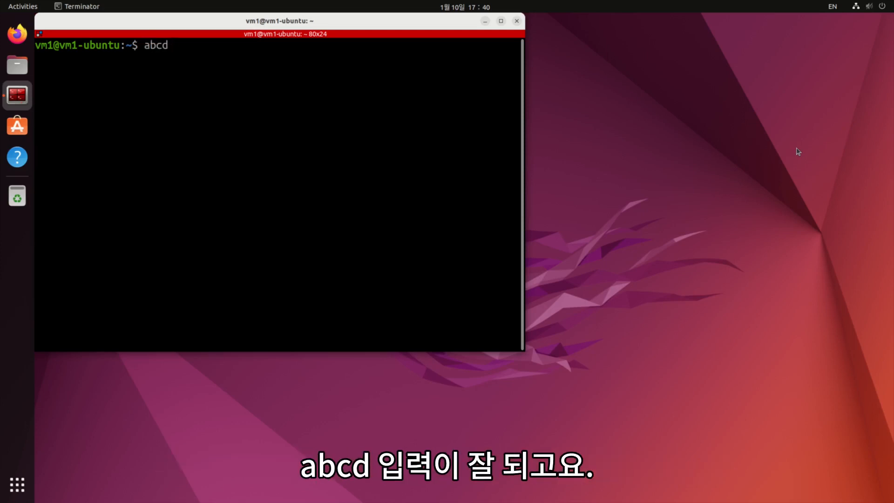
text( 한글)
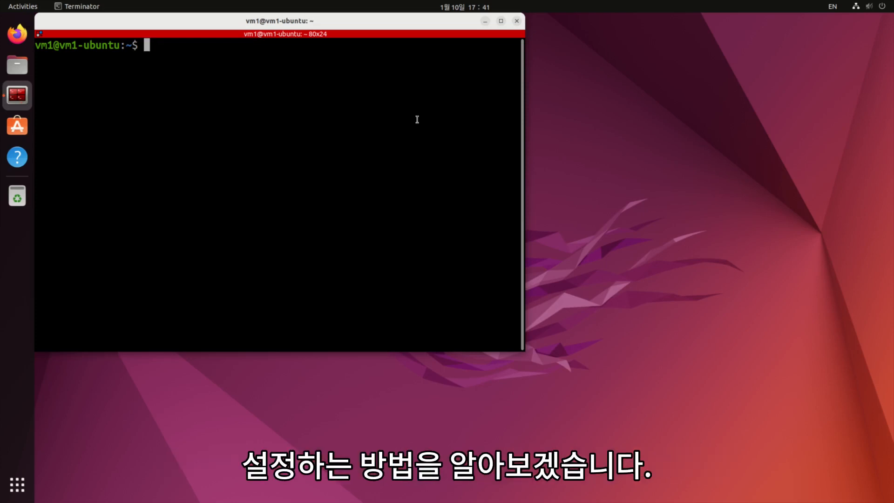
- Run 'sudo apt install uim-byeoru' and confirm installing the 39 new packages with Y
text(sudo apt install uim-byeoru)
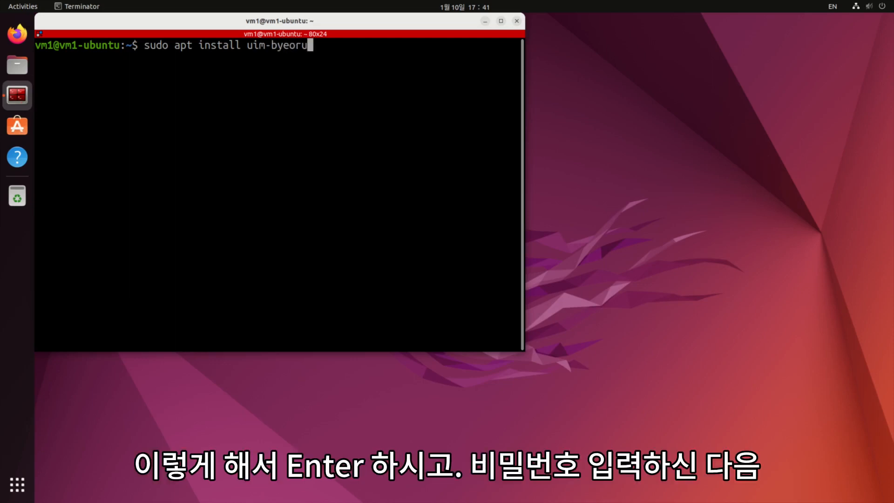
key(Return)
key(Return)
text(Y)
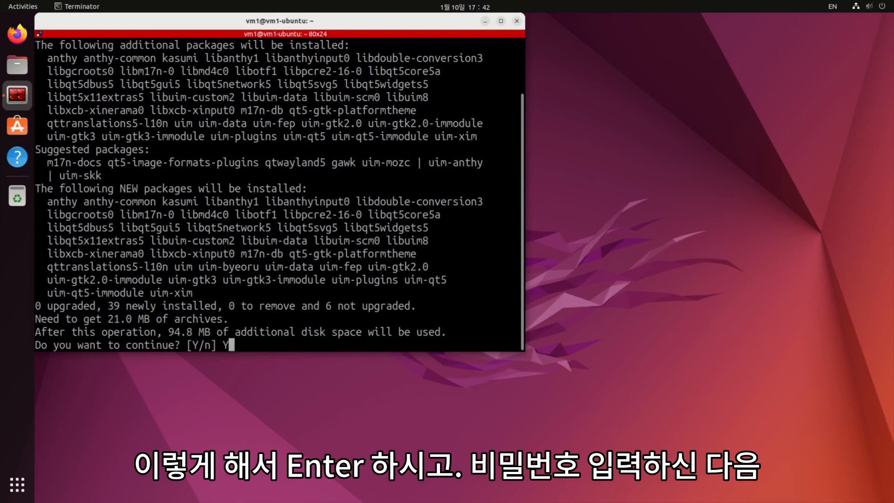
key(Return)
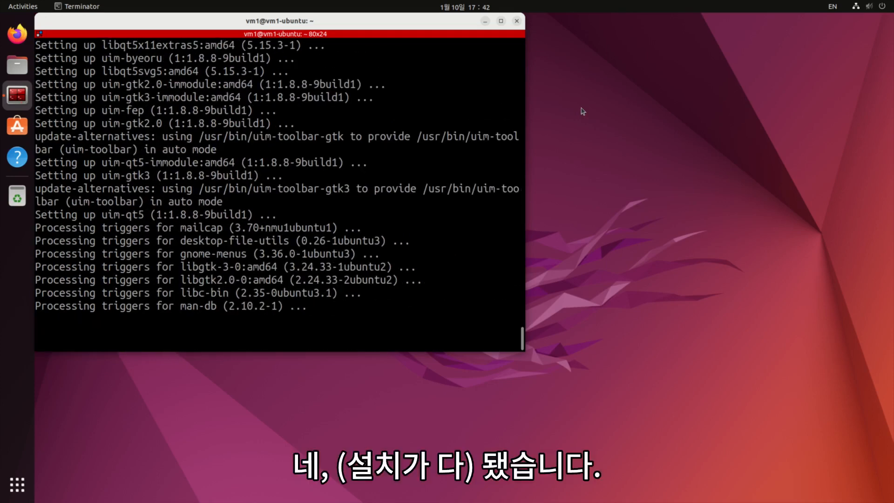
- Open Manage Installed Languages from Settings' Region & Language page
click(867, 6)
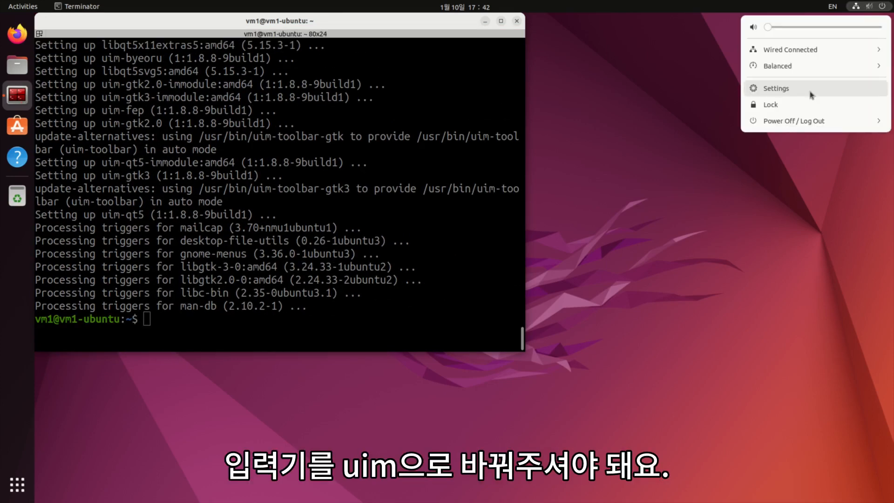
click(811, 93)
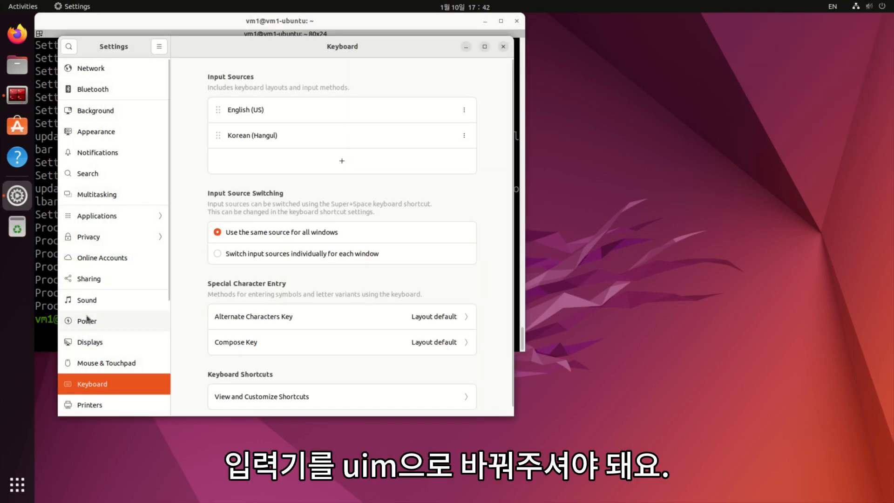
scroll(87, 318, down, 5)
click(112, 302)
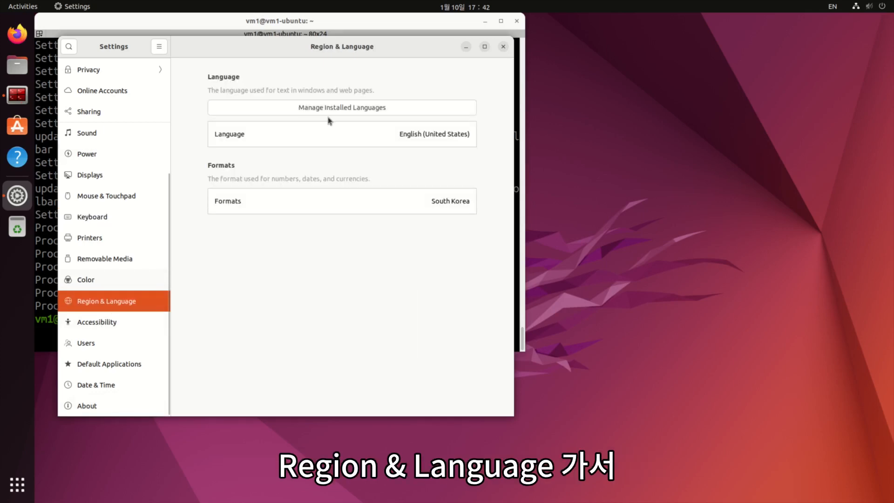
click(341, 108)
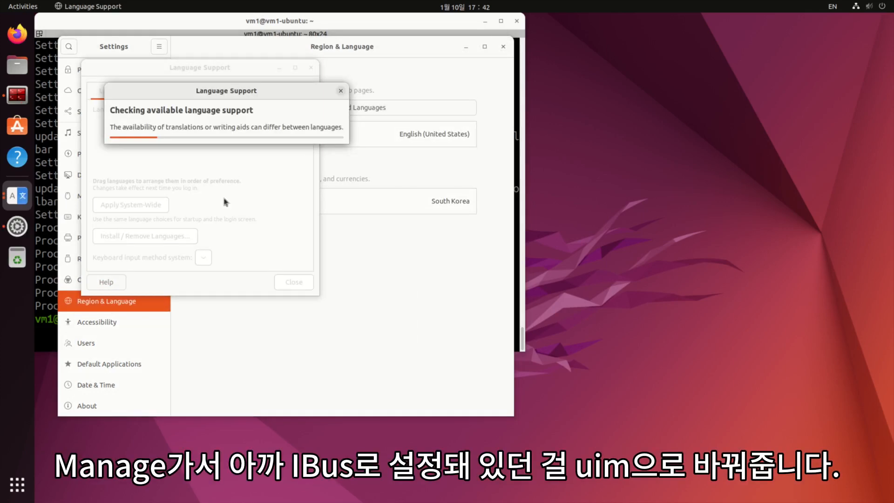
- Set the keyboard input method system to uim and close Language Support
click(216, 259)
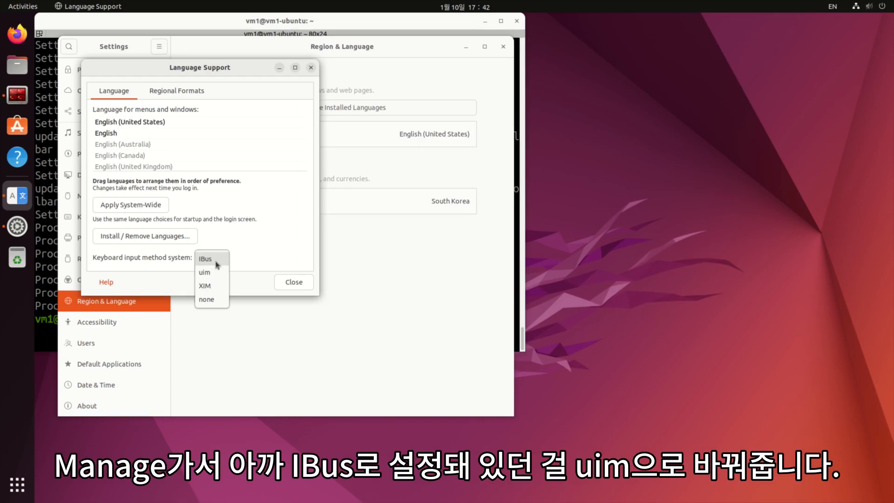
click(214, 274)
click(290, 288)
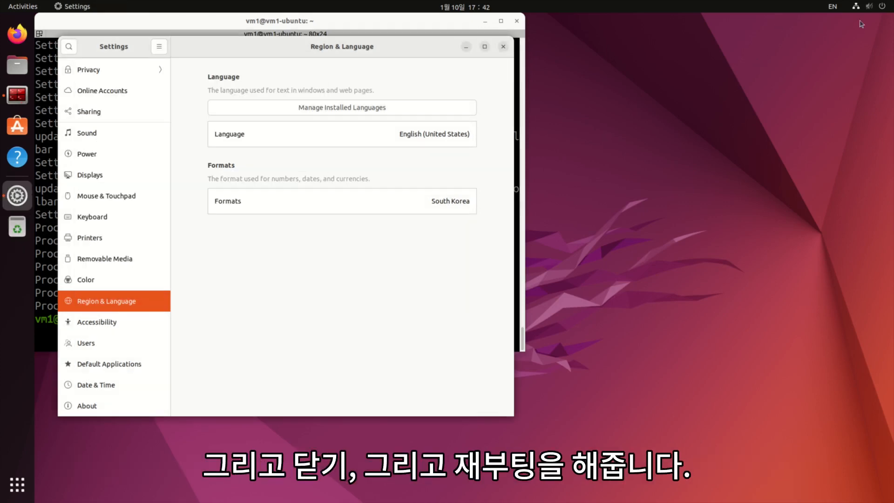
click(868, 6)
click(814, 120)
- Restart the system and log back in with the account password
click(763, 155)
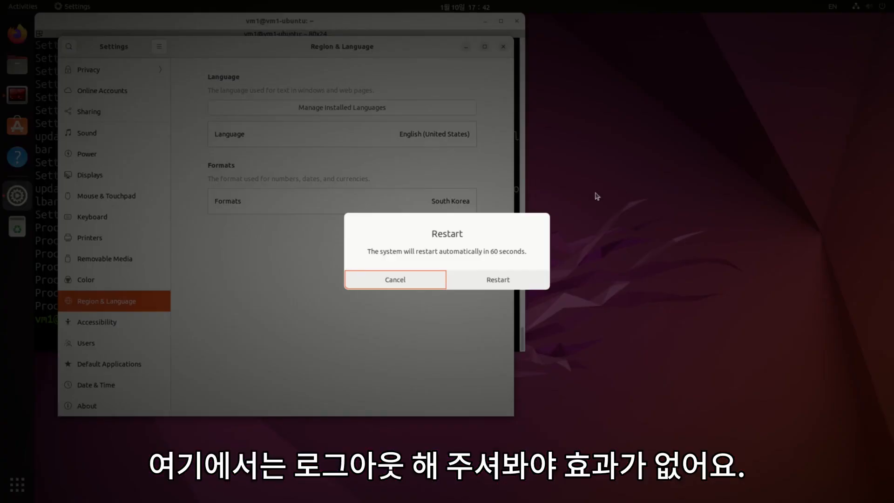
click(504, 278)
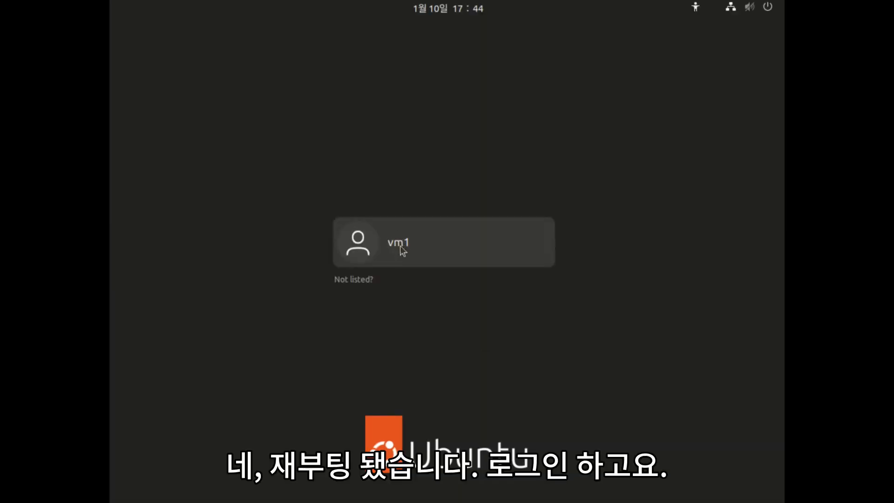
click(401, 245)
text(•••)
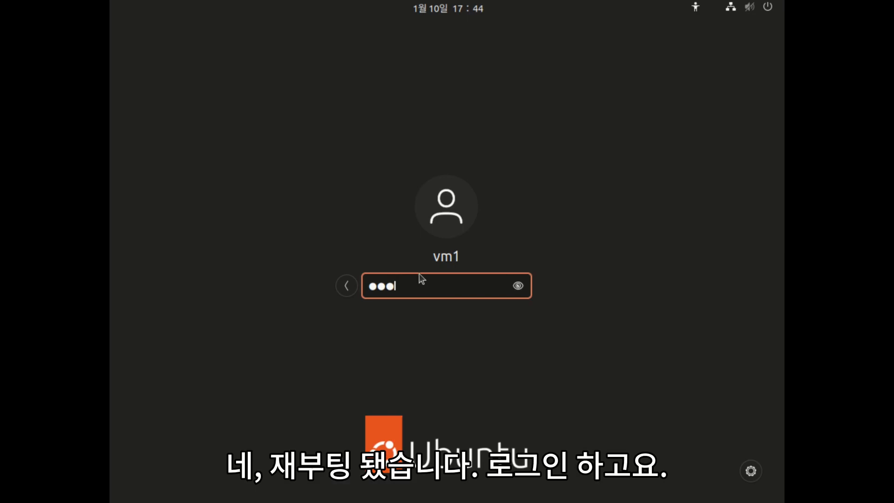
key(Return)
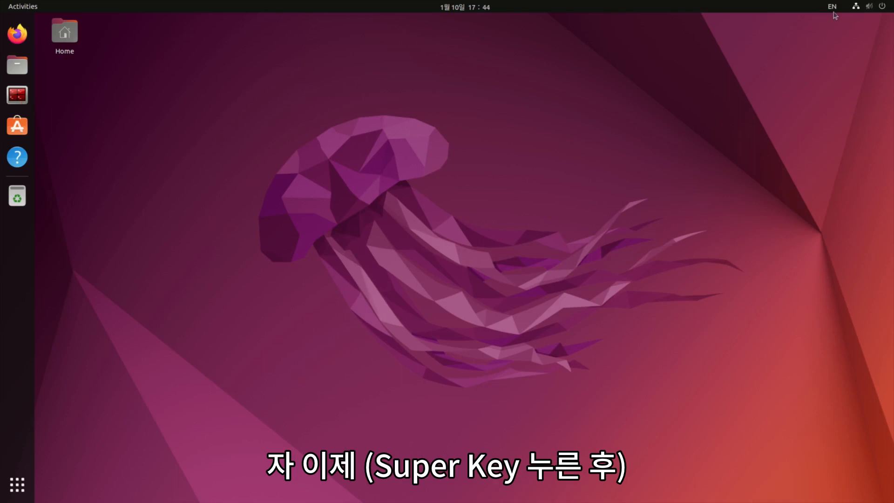
- Open the uim Input Method preferences and specify Byeoru as the default input method
key(super)
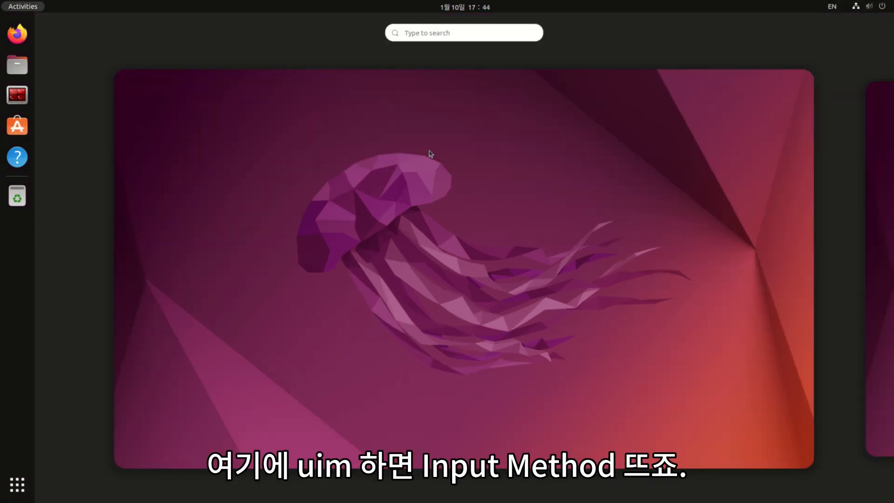
text(uim)
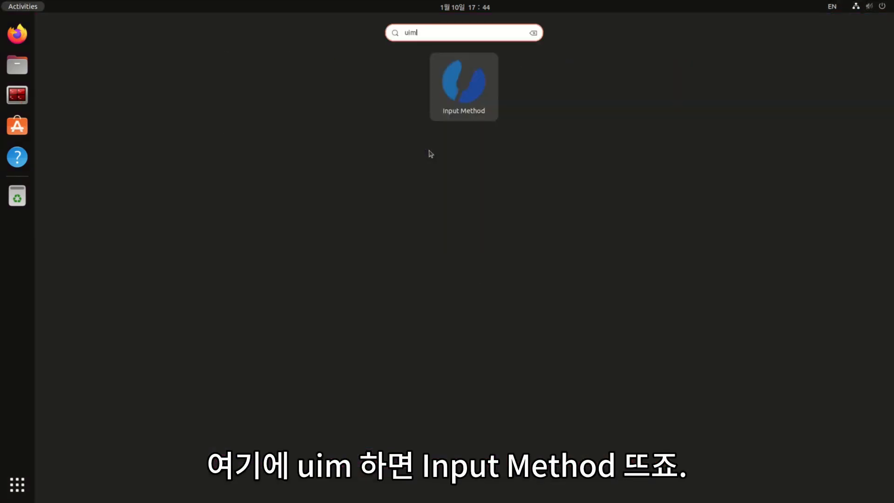
click(448, 107)
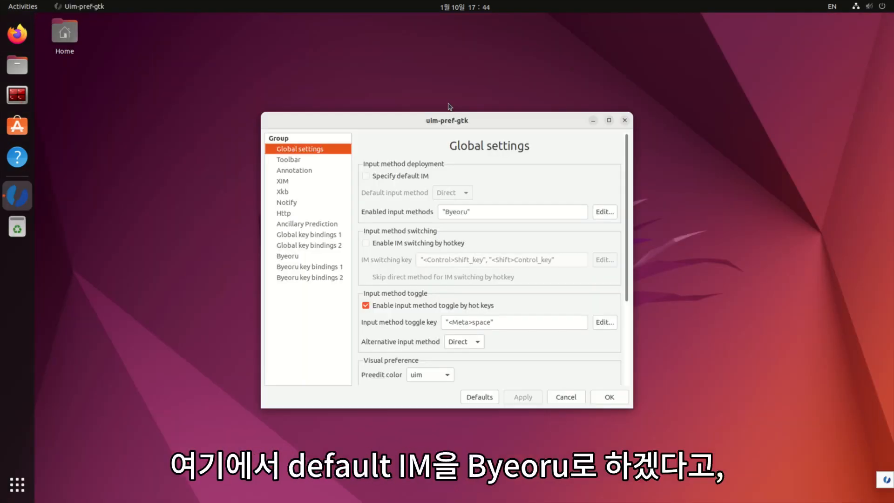
click(366, 176)
click(453, 197)
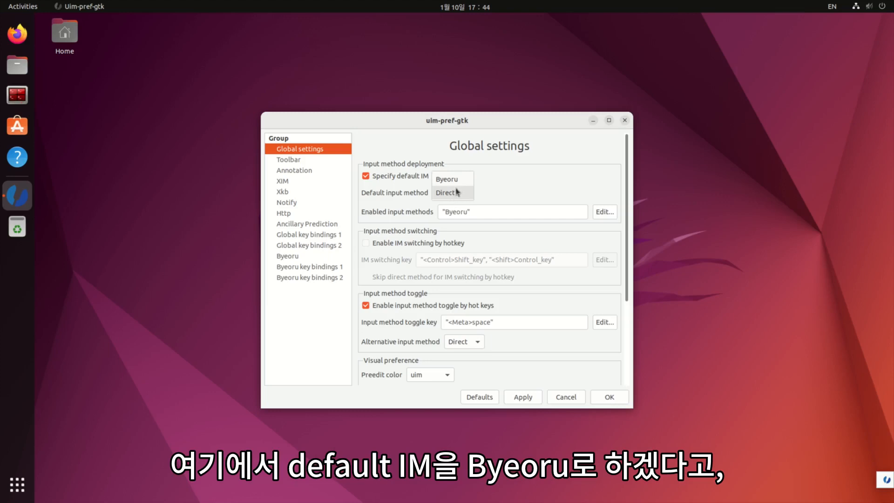
click(451, 180)
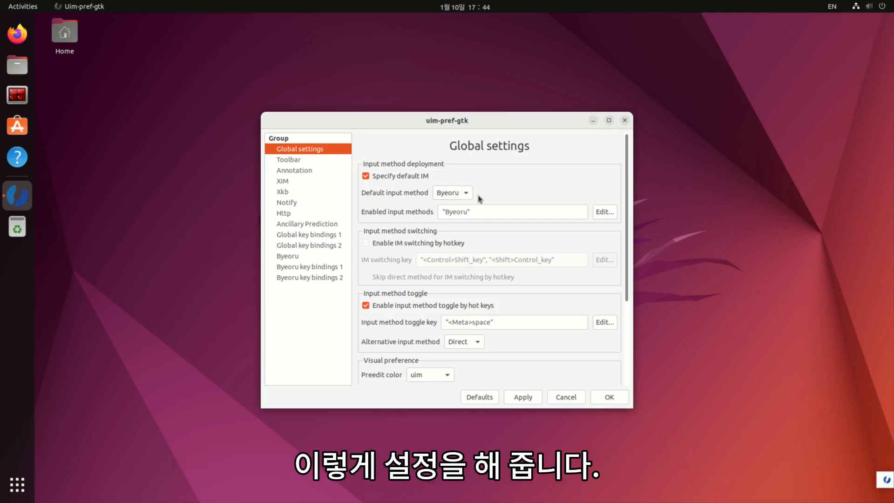
- Set Byeoru's layout to Hangul 390 generous with more orderless jamo input, then save with OK
click(303, 259)
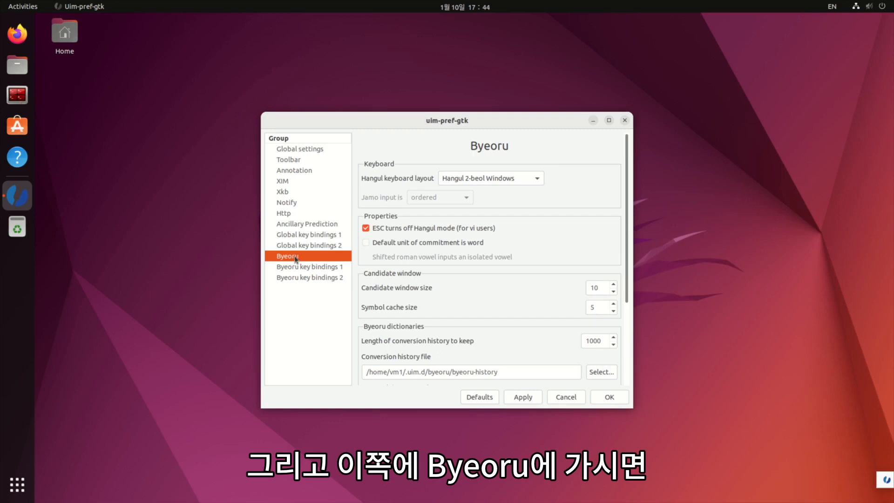
click(493, 181)
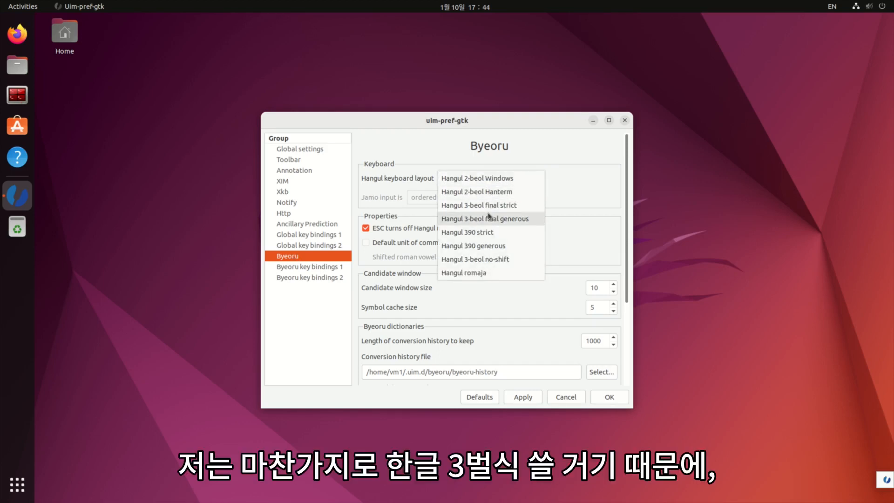
click(485, 251)
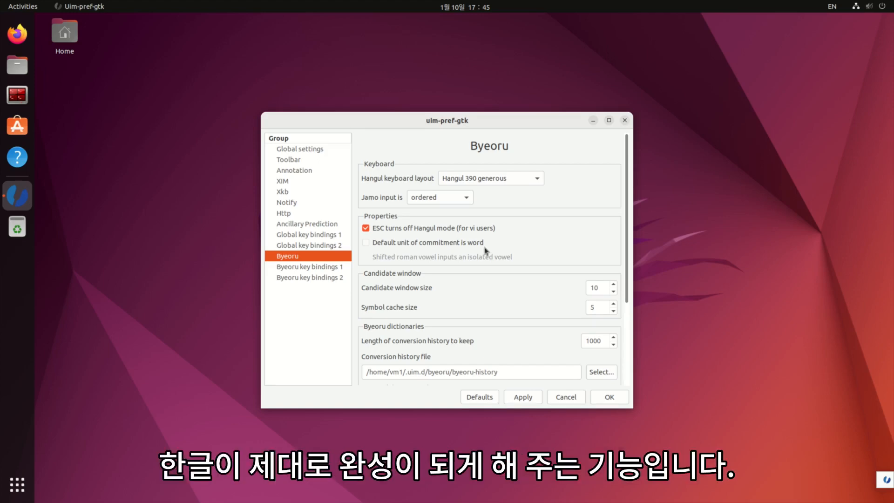
click(455, 200)
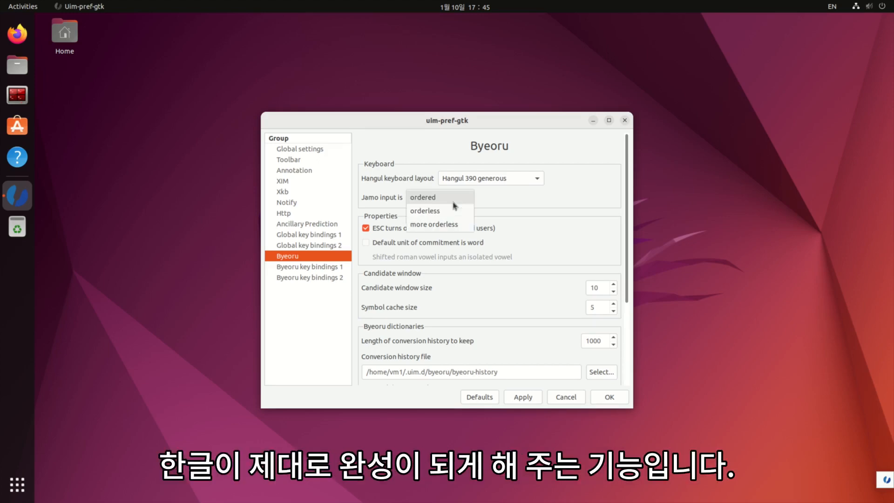
click(446, 227)
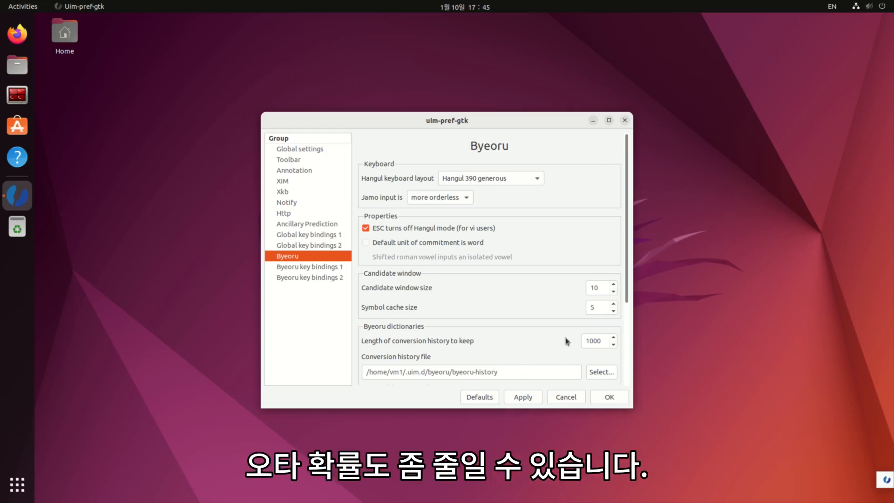
click(609, 398)
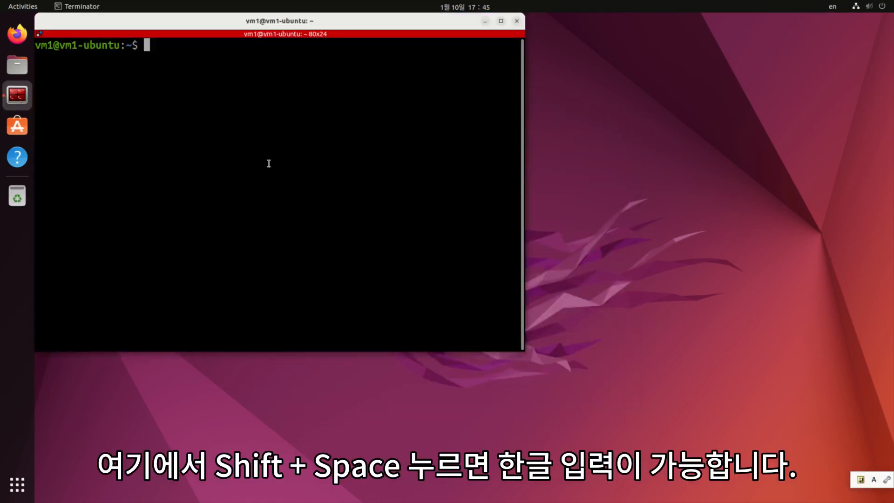
key(shift+space)
text(ㄱ한글)
key(shift+space)
key(BackSpace)
key(BackSpace)
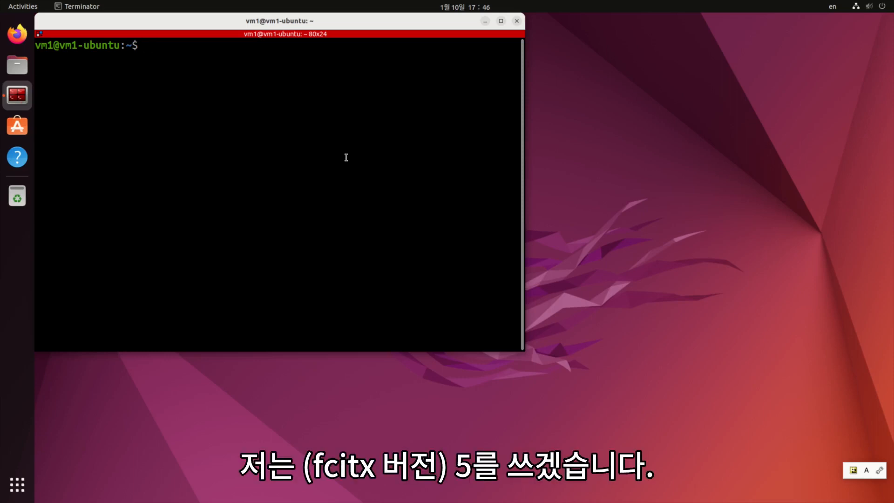
- Run 'sudo apt install fcitx5 fcitx5-hangul', entering the sudo password and confirming with Y
text(sudo )
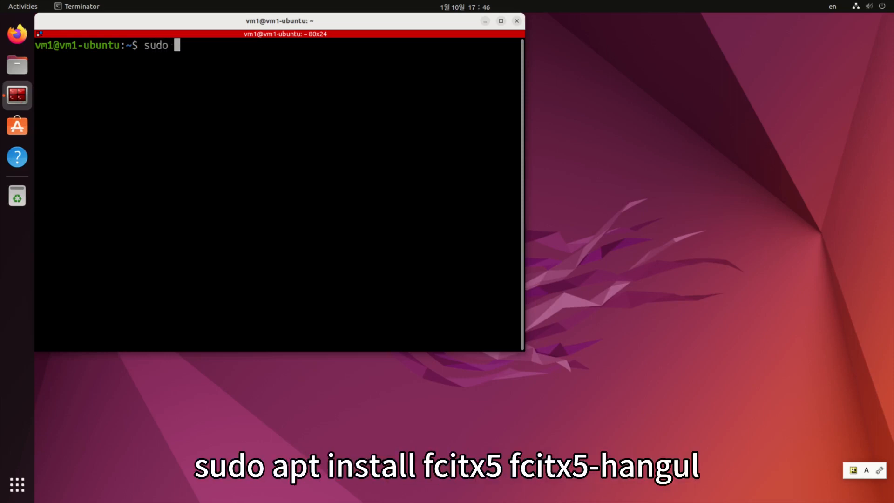
text(apt install )
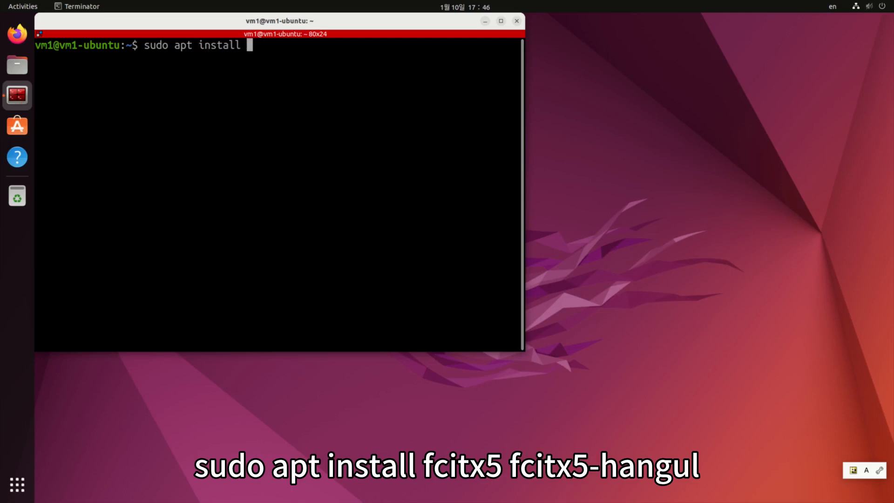
text(fcitx5 fcit)
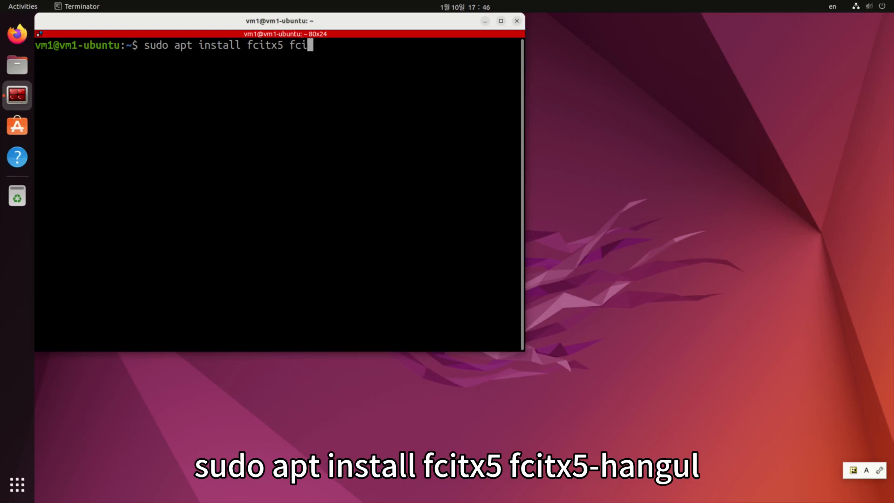
text(x5-hangul)
key(Return)
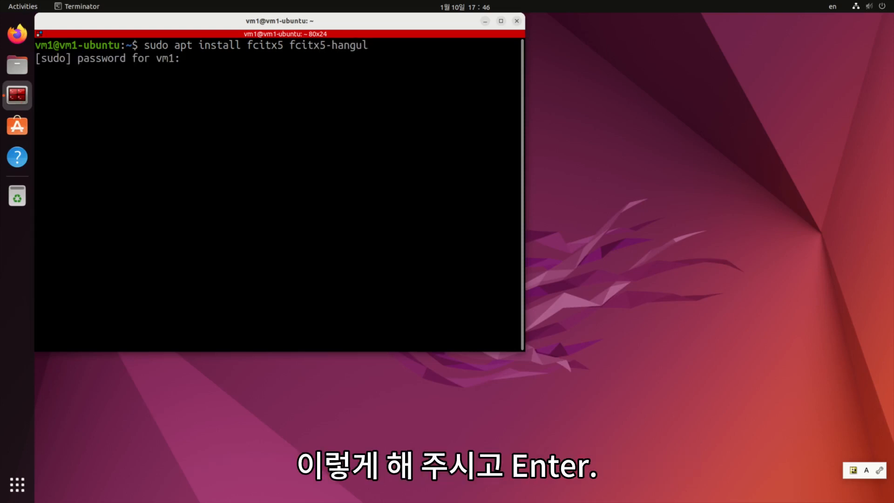
key(Return)
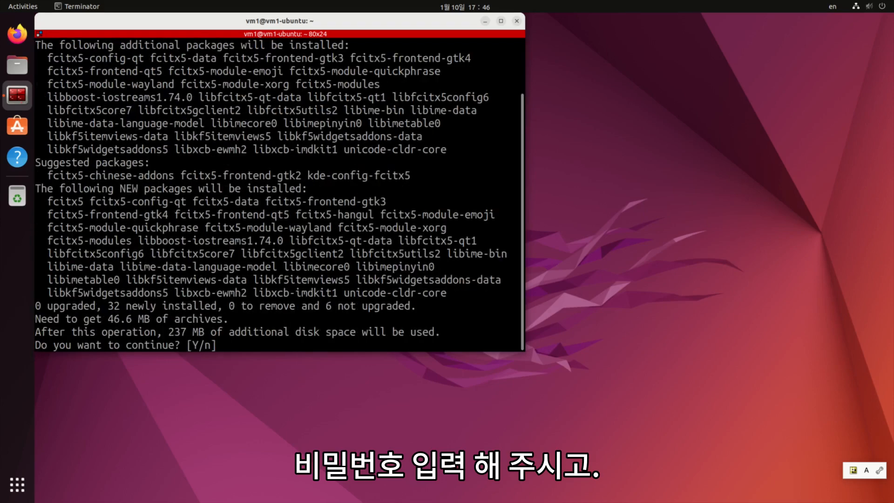
text(Y)
key(Return)
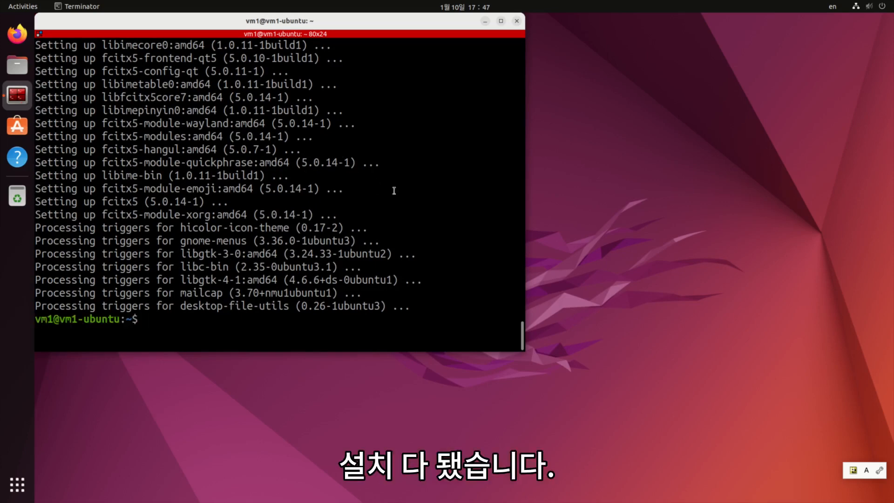
- In Settings' Manage Installed Languages, set the keyboard input method system to Fcitx 5 and close
click(869, 7)
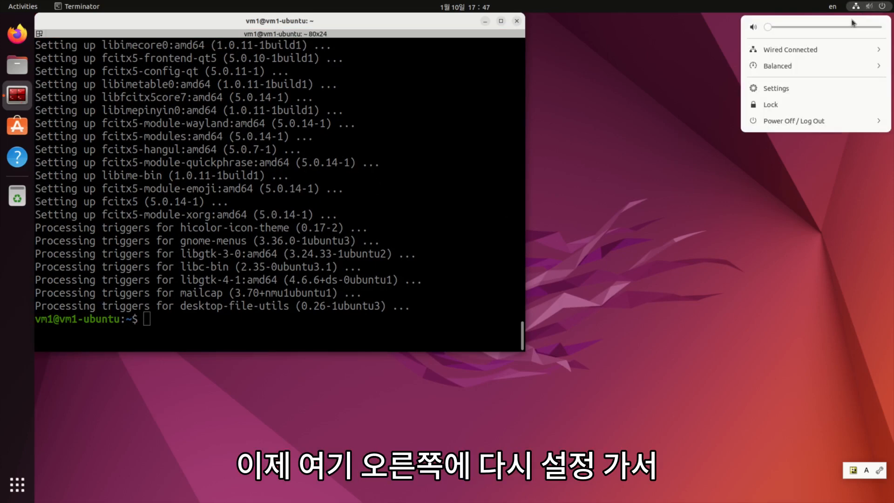
click(788, 89)
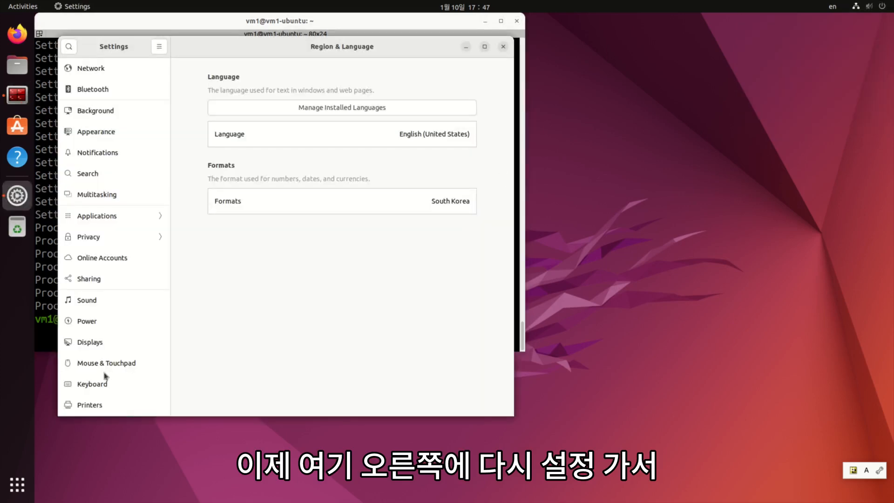
scroll(106, 375, down, 5)
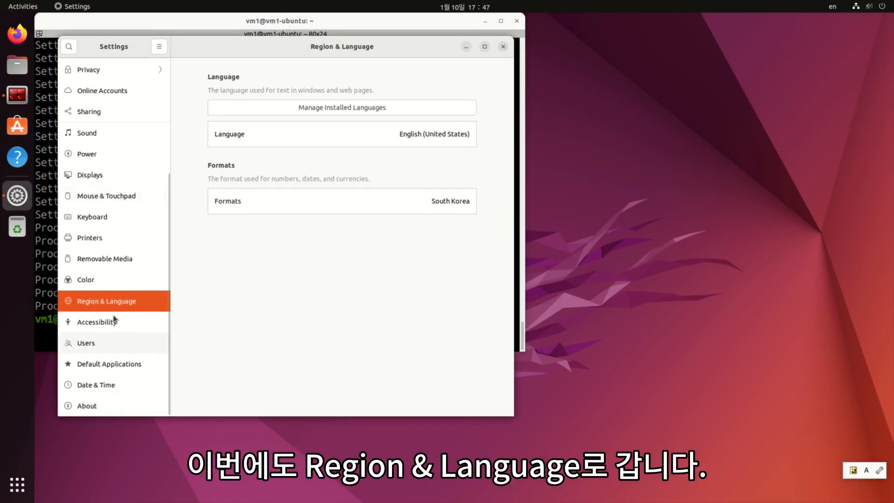
click(322, 112)
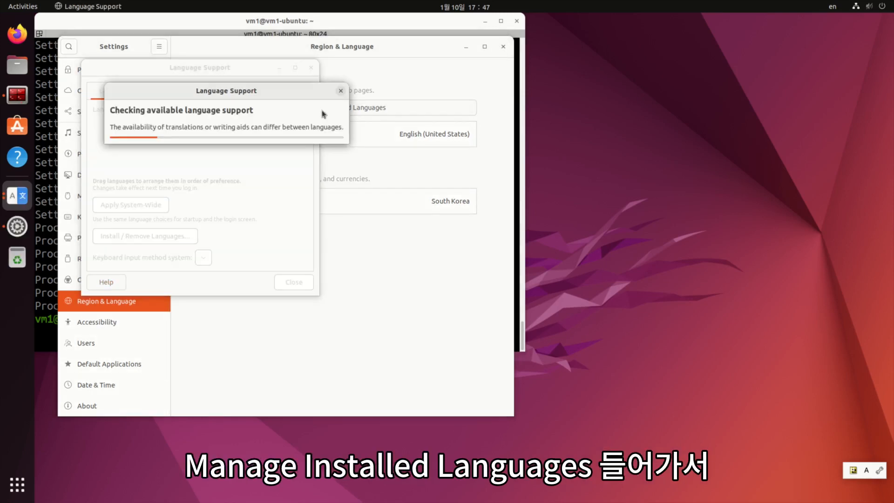
click(221, 259)
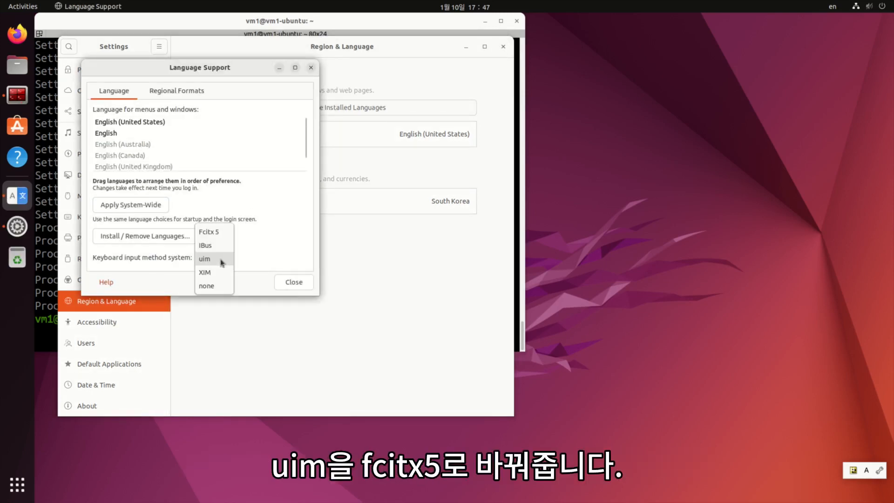
click(219, 235)
click(293, 282)
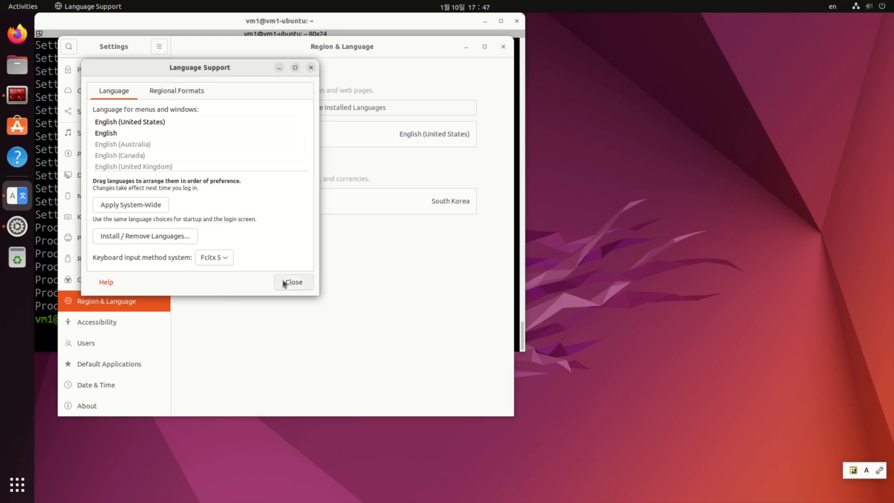
click(860, 10)
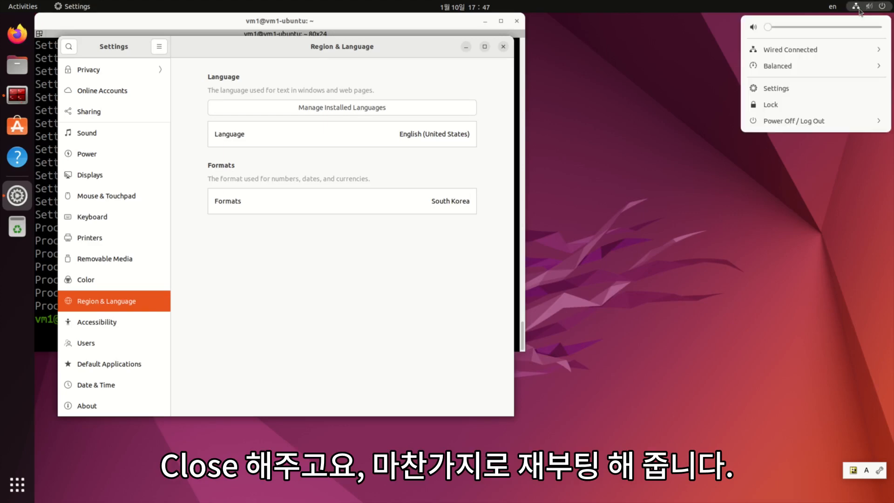
- Restart the computer from the system menu's power options and confirm
click(814, 122)
click(781, 155)
click(526, 282)
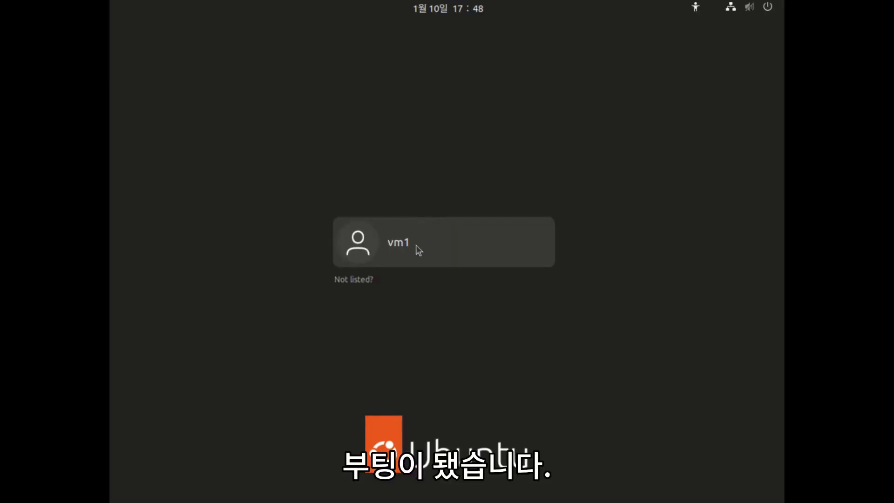
- Sign back in by choosing the user account and entering the account password
click(416, 247)
text(1234)
key(Return)
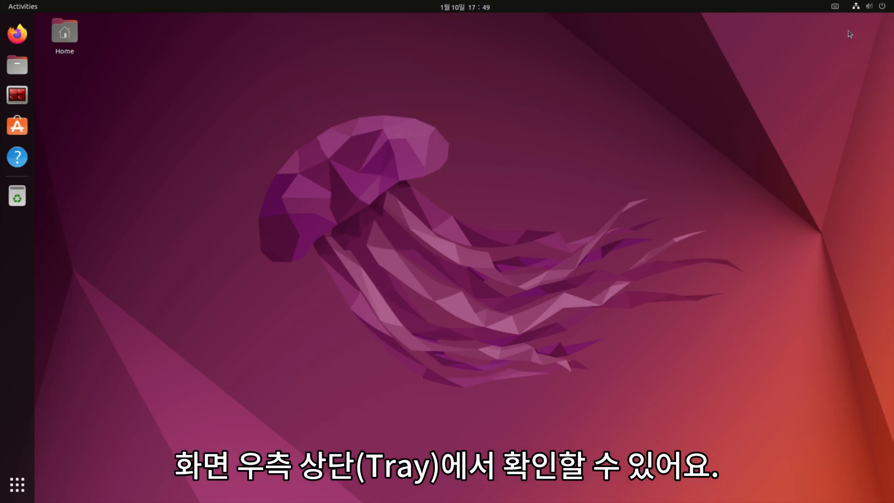
- From the fcitx tray's Configure, search 'Hangu' and add Hangul after Keyboard - English (US)
click(836, 11)
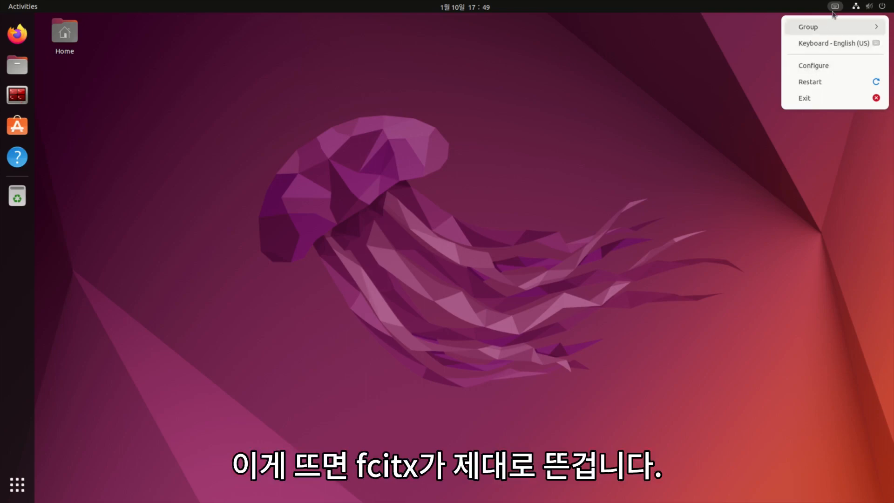
click(824, 67)
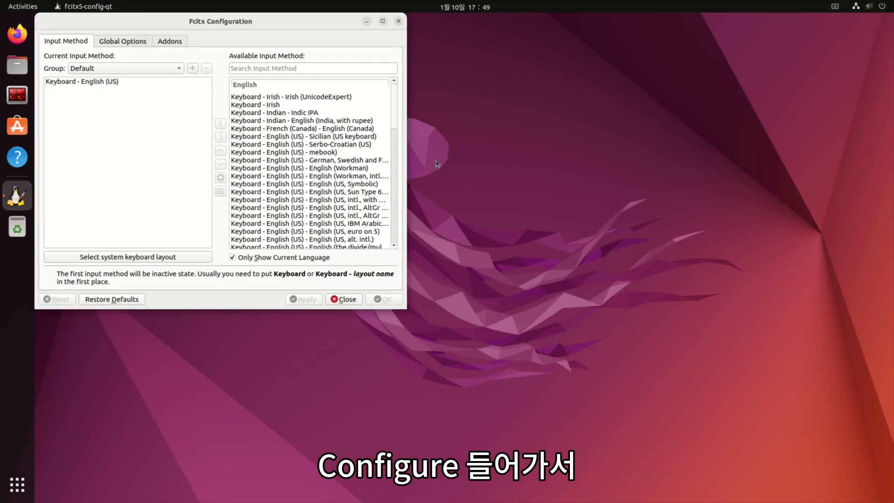
click(271, 68)
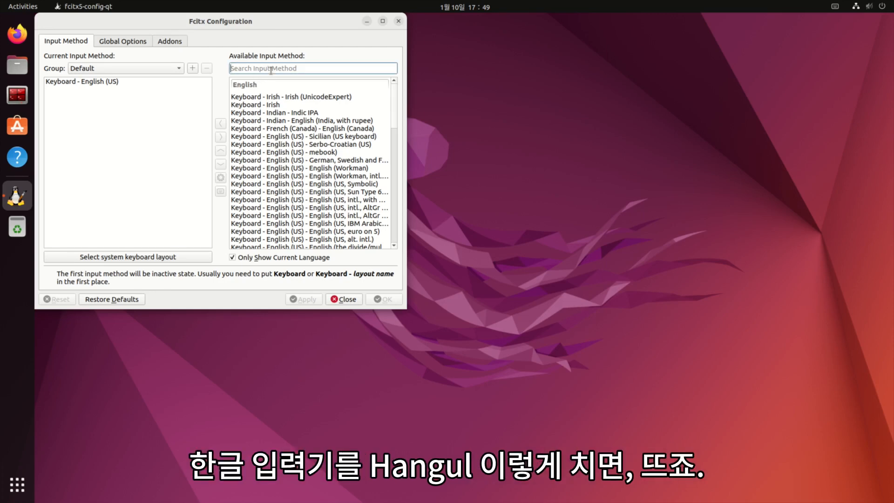
text(Hangul)
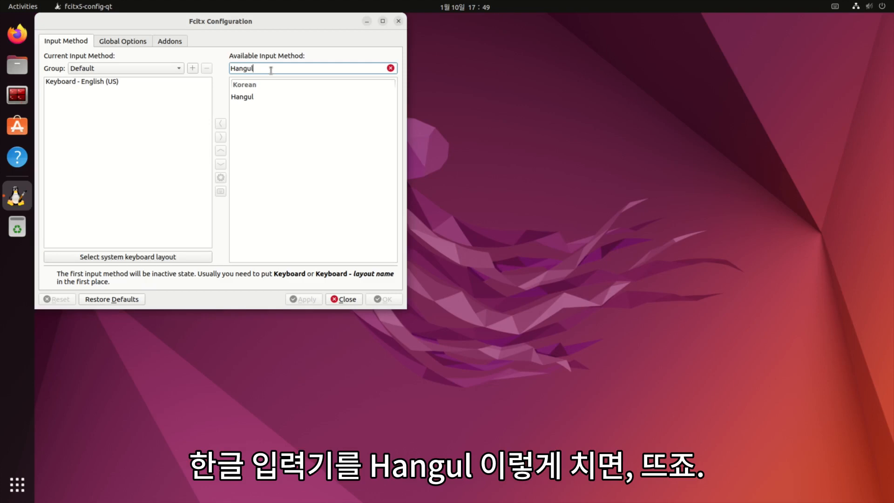
click(247, 98)
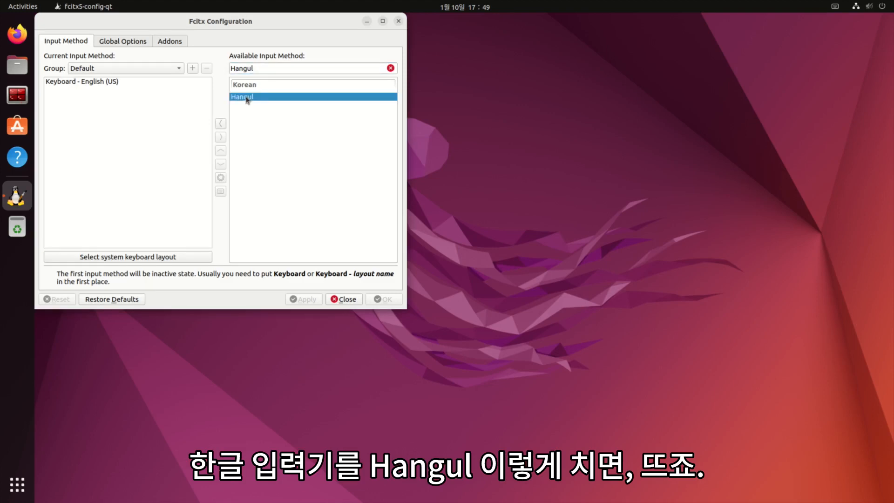
click(221, 124)
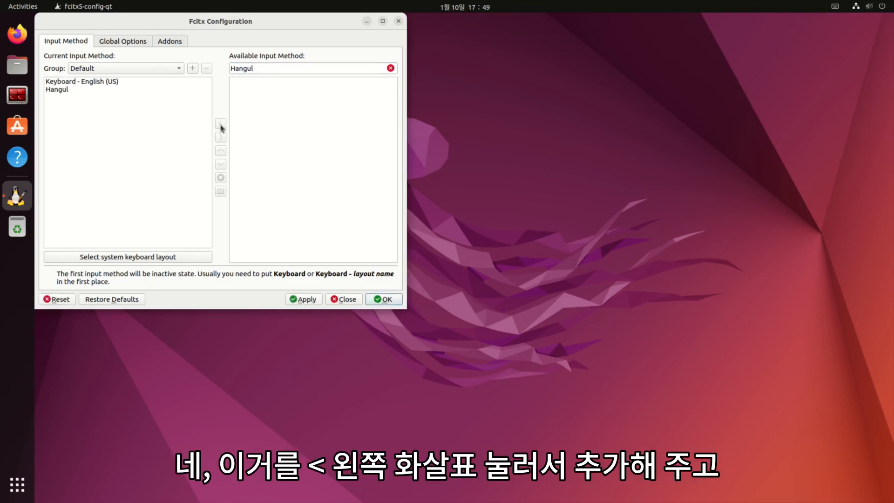
click(64, 90)
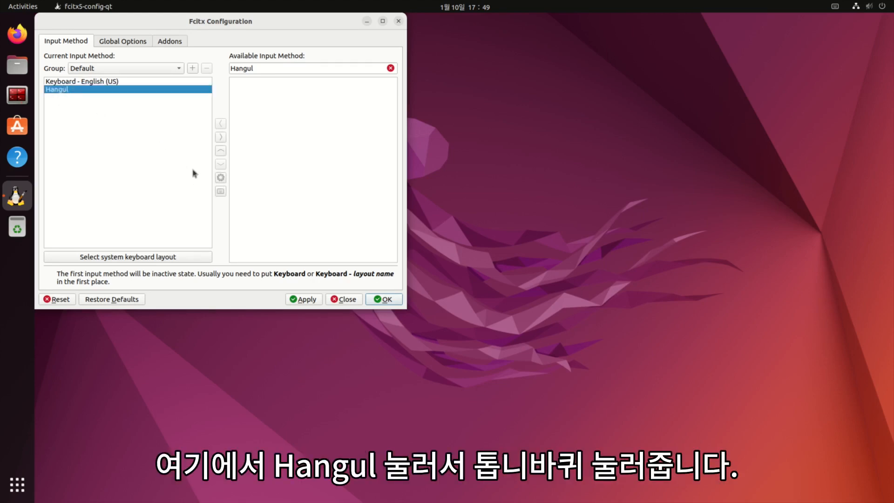
- Give Hangul the Sebeolsik 390 layout, remove the Hangul Hanja toggle key leaving F9, and confirm with OK
click(220, 178)
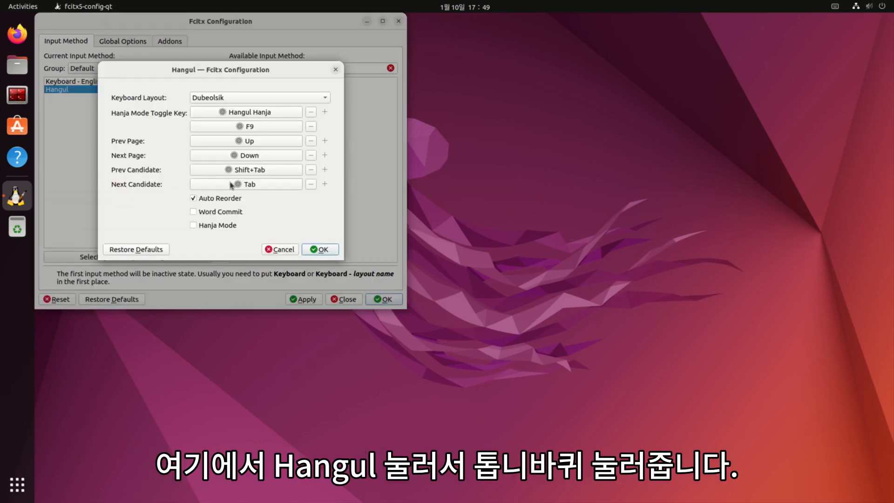
click(254, 102)
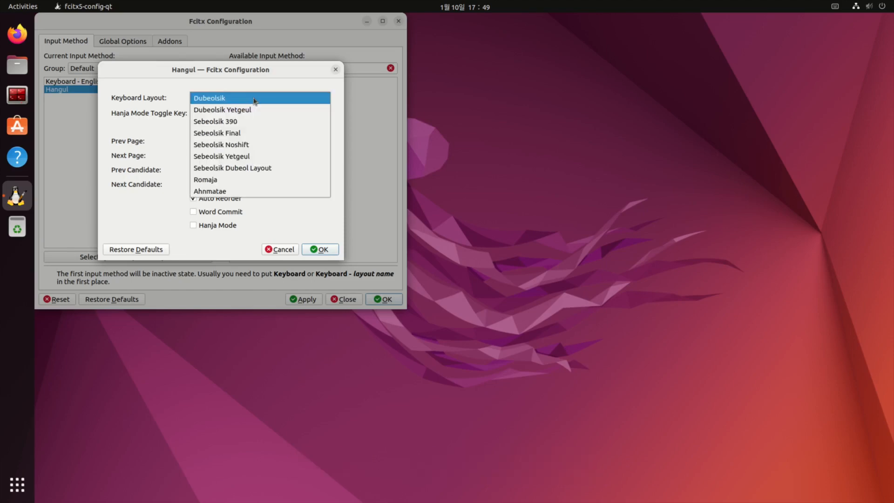
click(244, 122)
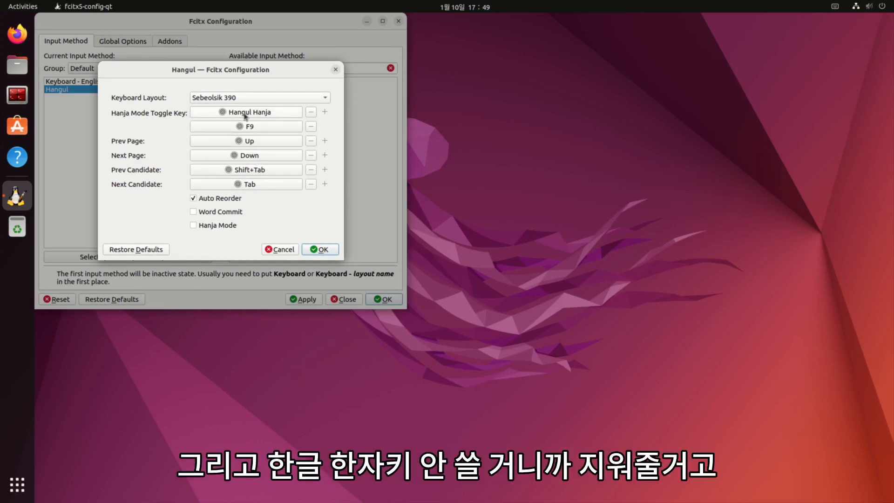
click(310, 113)
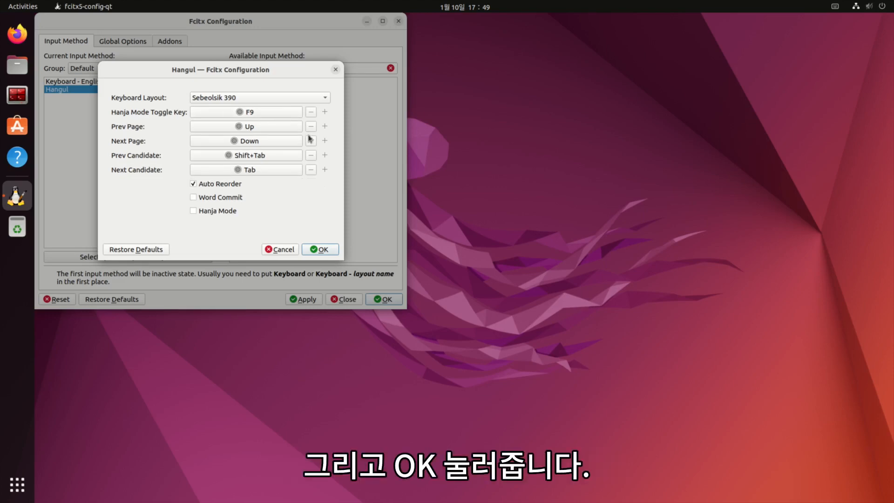
click(318, 250)
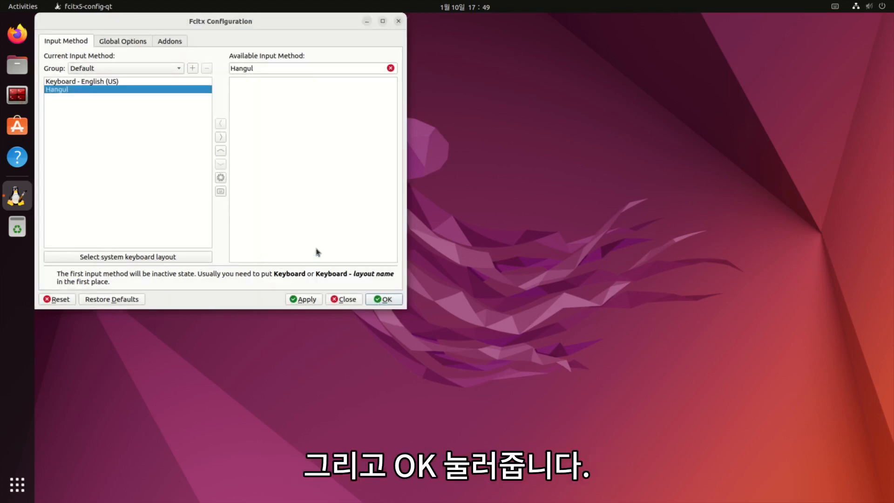
- In Global Options, drop the Zenkaku Hankaku and Hangul triggers, set Shift+Space as trigger, and save
click(124, 42)
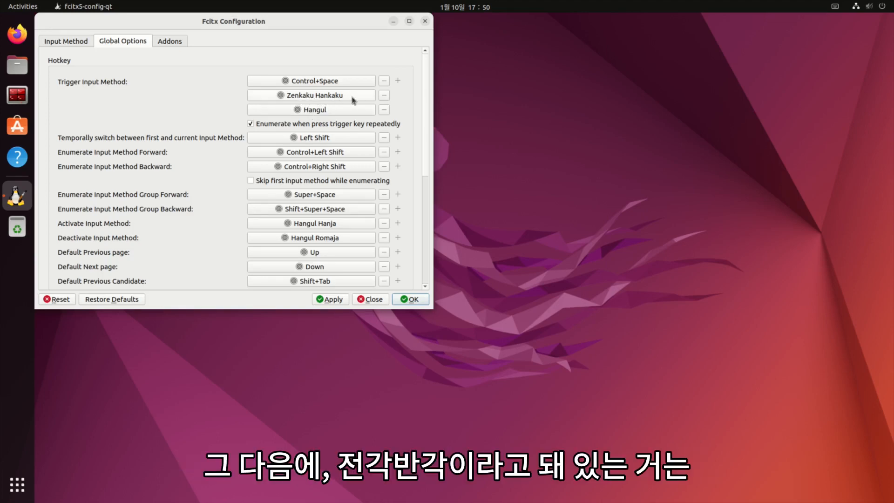
click(384, 97)
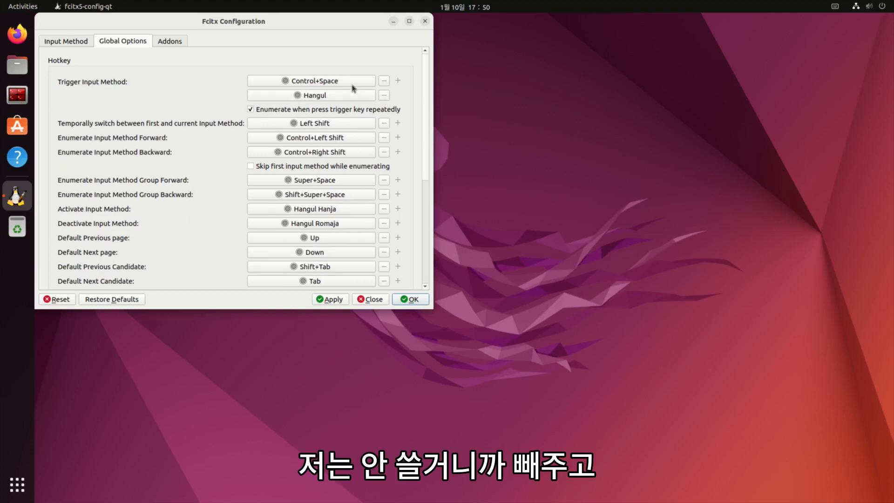
click(385, 97)
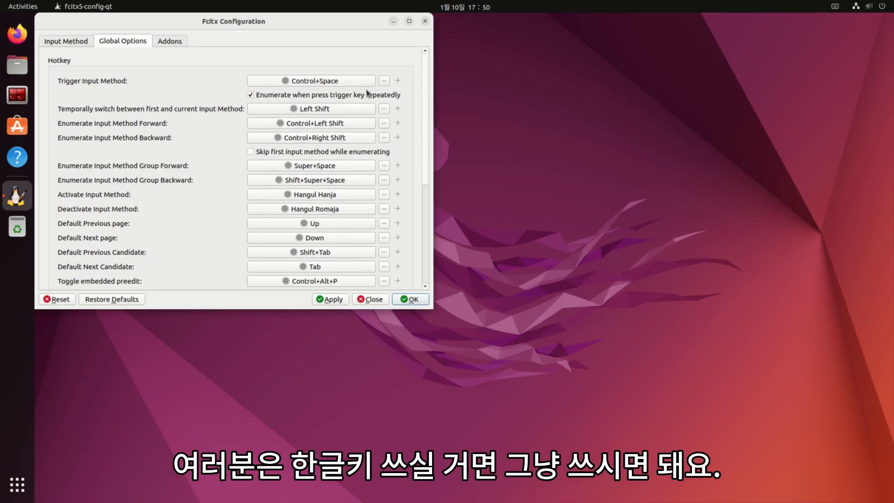
click(319, 82)
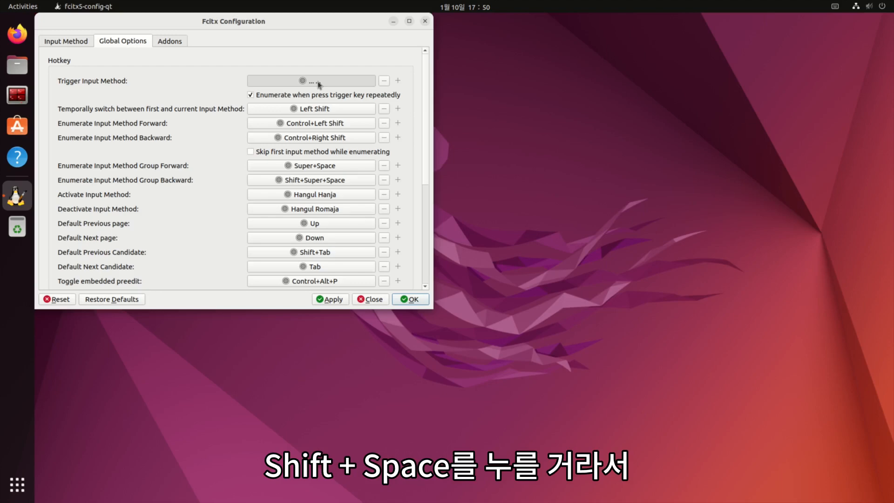
key(shift+space)
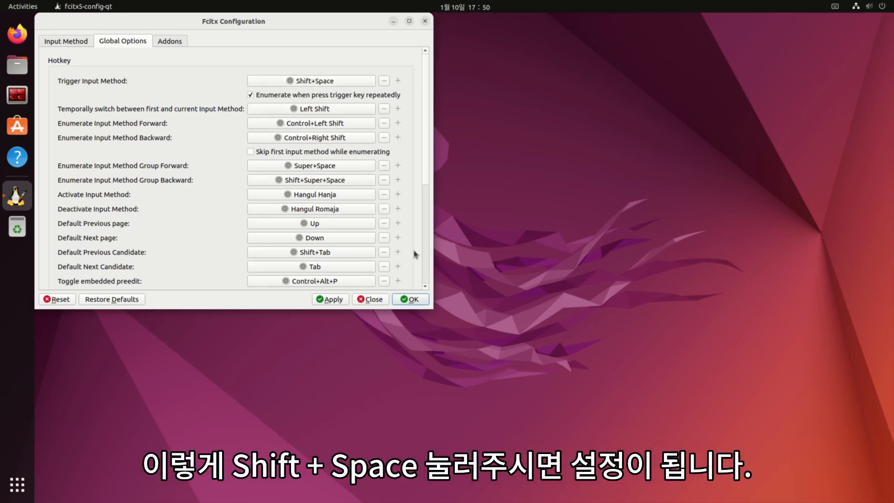
click(410, 300)
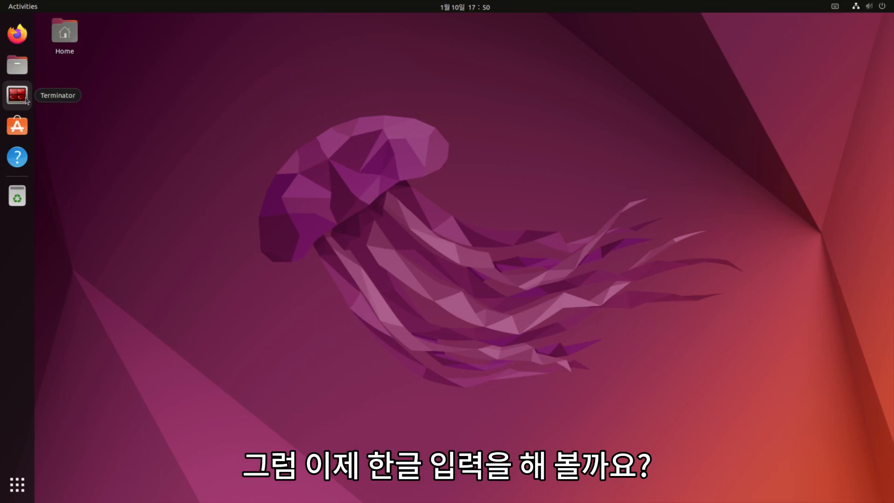
- Launch Terminator, type 'abcd', switch to Hangul with Shift+Space, and type '한글입력 잘 됩니다.'
click(26, 99)
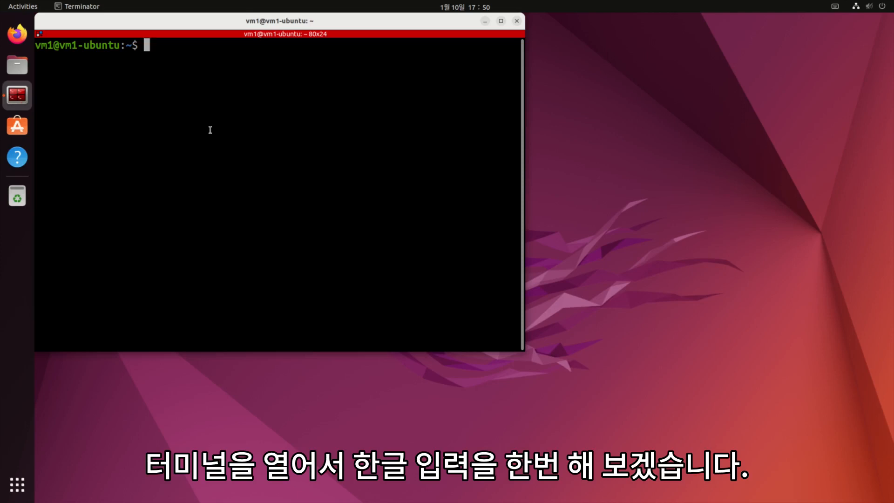
text(abcd)
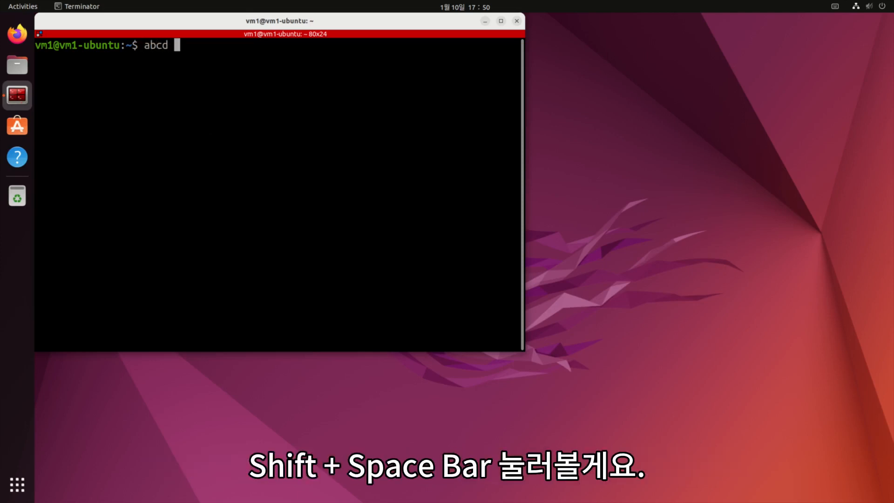
key(shift+space)
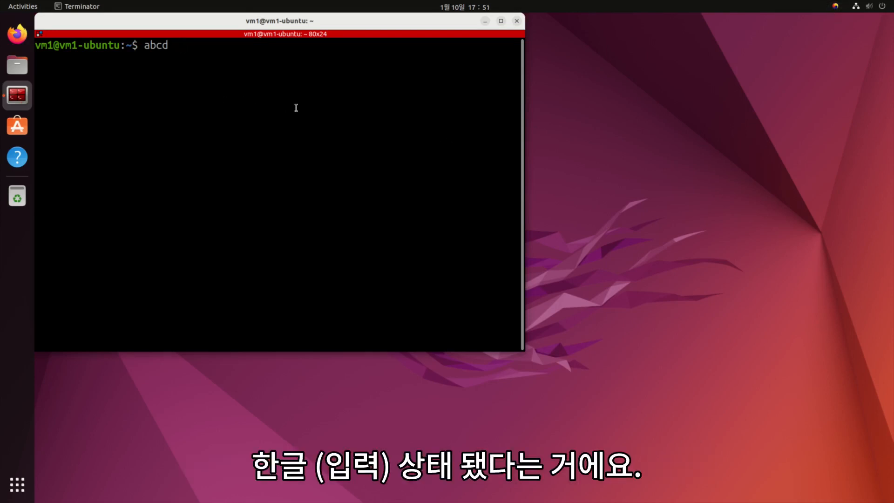
text(한글ㄹ)
key(BackSpace)
text(입력)
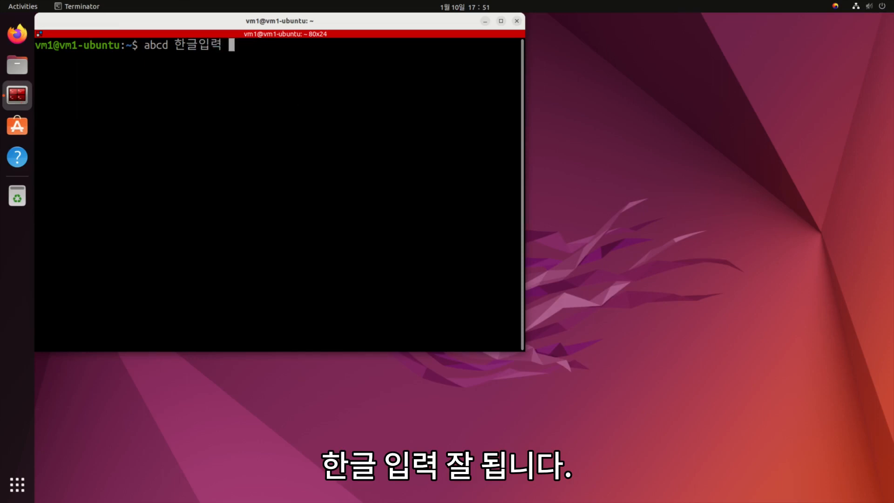
text( 잘 됩니다.)
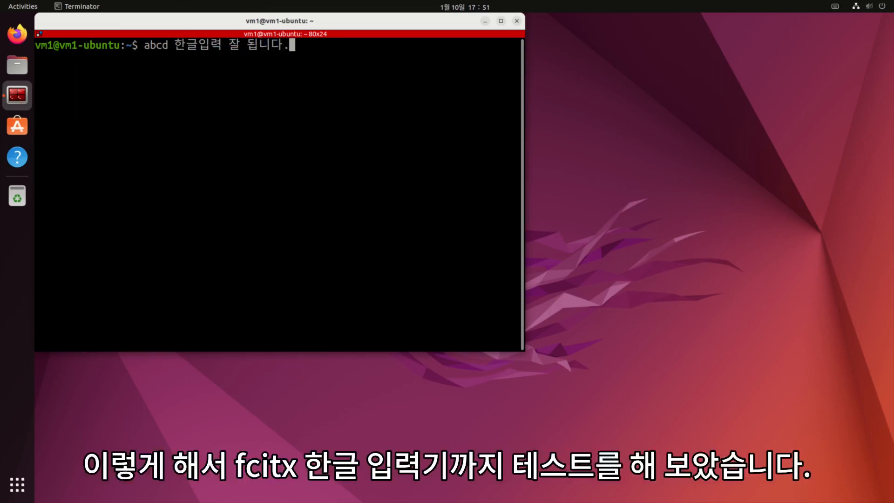